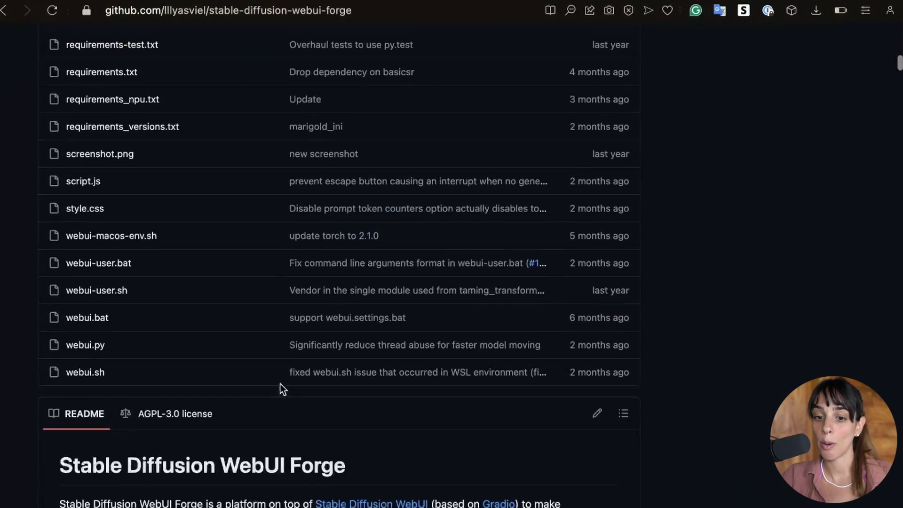
Read down the README past the speed-up claims and Installing Forge to the comparison screenshots.
{"action": "scroll", "coordinate": [280, 384], "scroll_direction": "down", "scroll_amount": 10}
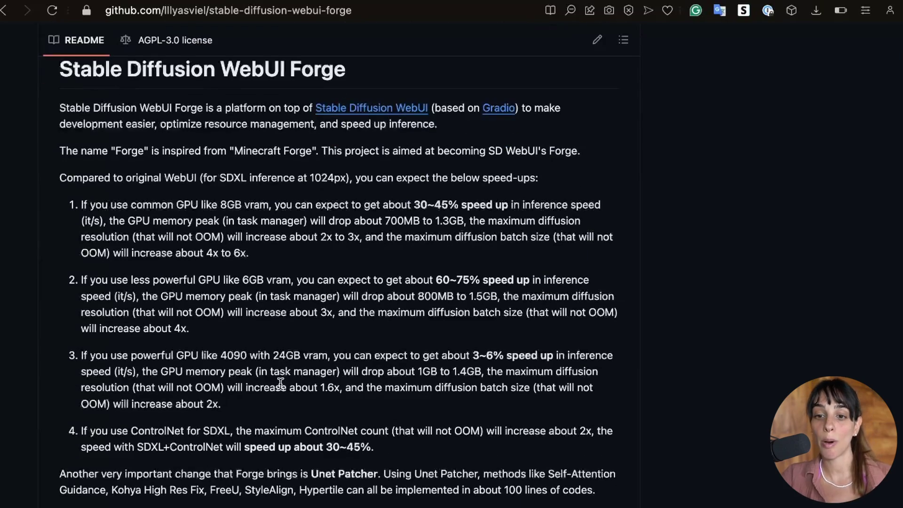
{"action": "scroll", "coordinate": [280, 384], "scroll_direction": "down", "scroll_amount": 4}
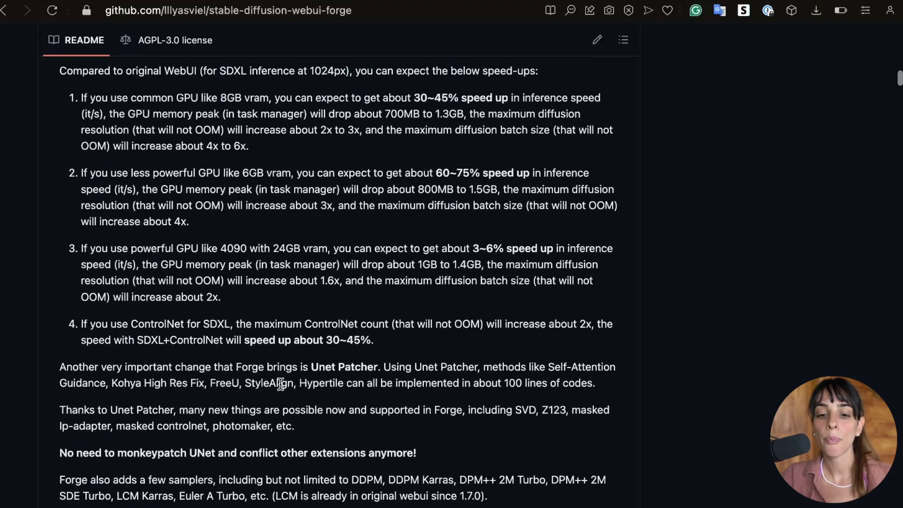
{"action": "scroll", "coordinate": [280, 384], "scroll_direction": "down", "scroll_amount": 20}
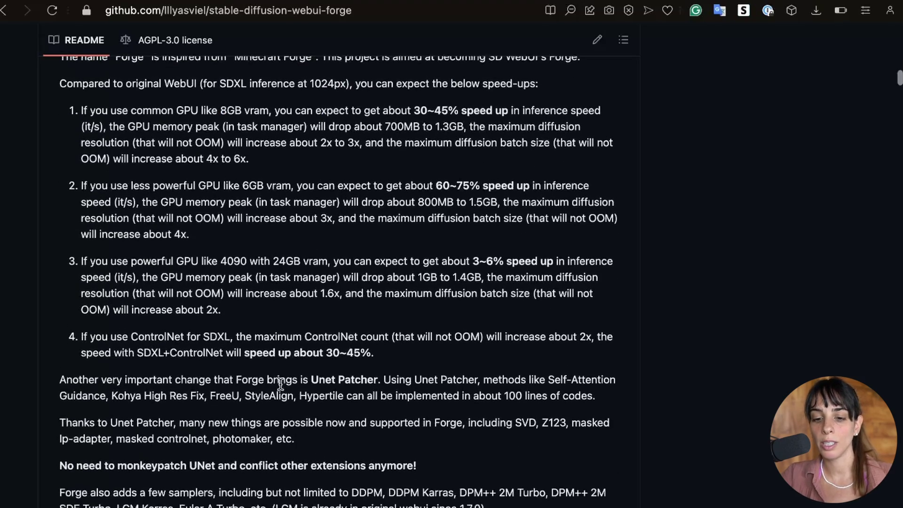
{"action": "scroll", "coordinate": [281, 384], "scroll_direction": "down", "scroll_amount": 20}
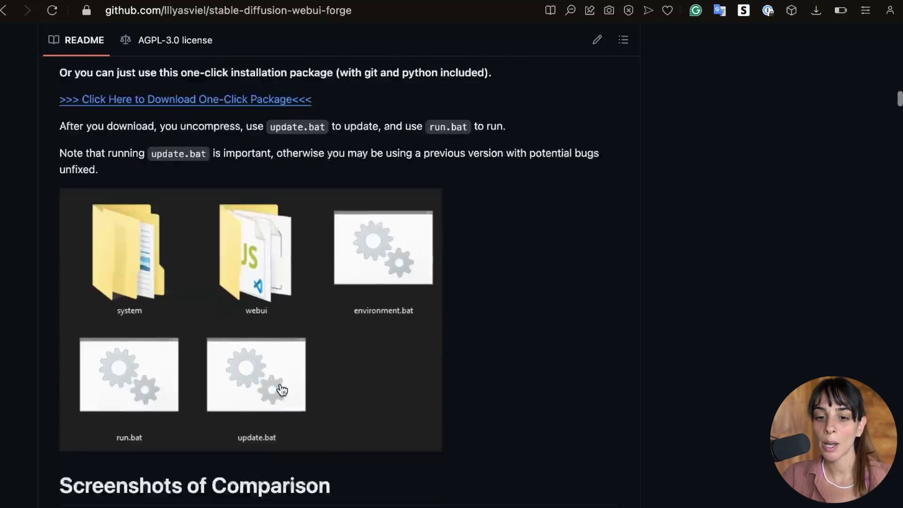
{"action": "scroll", "coordinate": [282, 390], "scroll_direction": "down", "scroll_amount": 13}
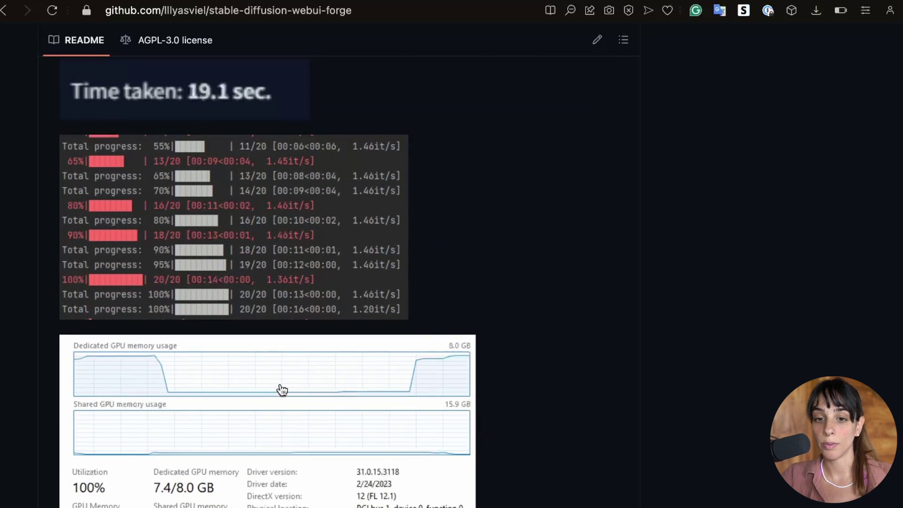
{"action": "scroll", "coordinate": [281, 390], "scroll_direction": "down", "scroll_amount": 4}
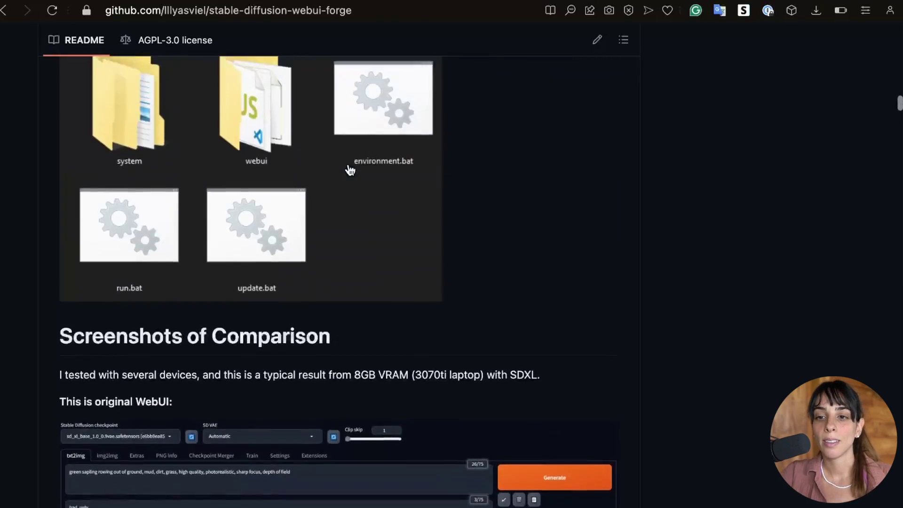
{"action": "scroll", "coordinate": [349, 163], "scroll_direction": "up", "scroll_amount": 8}
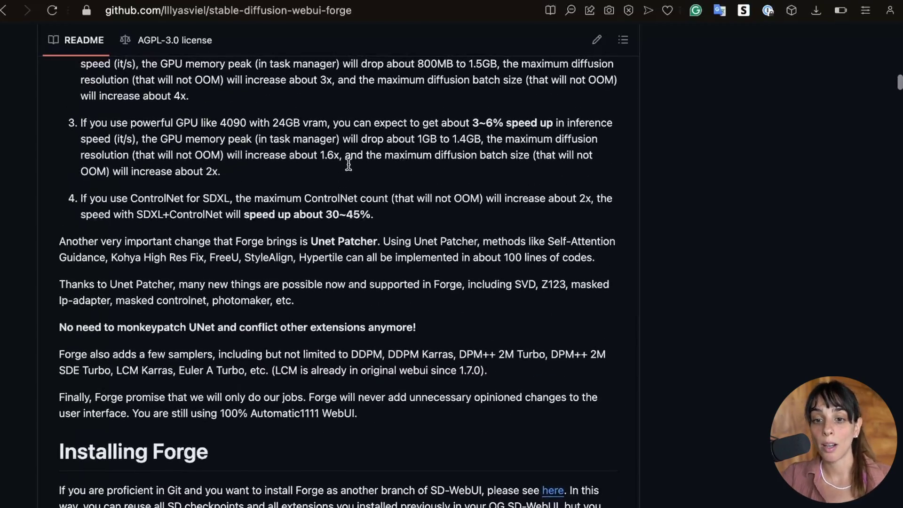
Revisit the Installing Forge notes, then bring up the ForgeUI.ipynb notebook's Runtime menu.
{"action": "scroll", "coordinate": [349, 164], "scroll_direction": "down", "scroll_amount": 5}
{"action": "scroll", "coordinate": [306, 212], "scroll_direction": "down", "scroll_amount": 1}
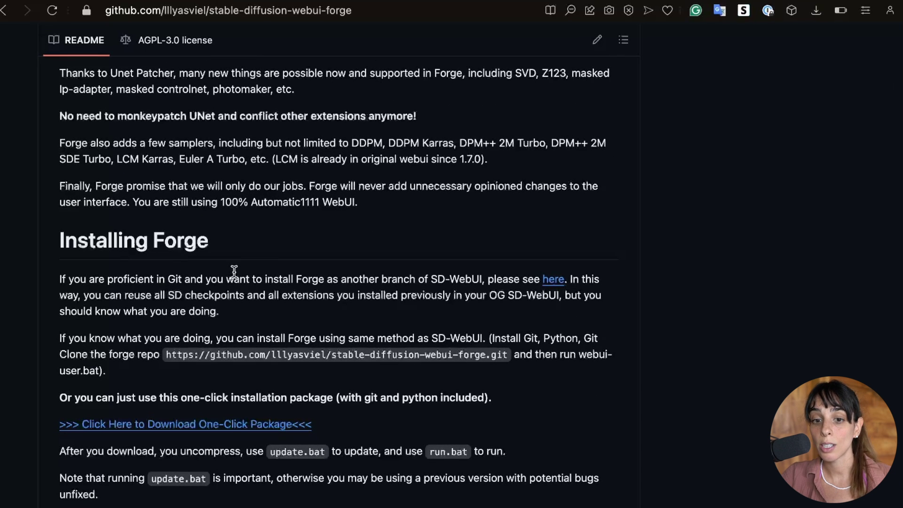
{"action": "scroll", "coordinate": [234, 271], "scroll_direction": "down", "scroll_amount": 3}
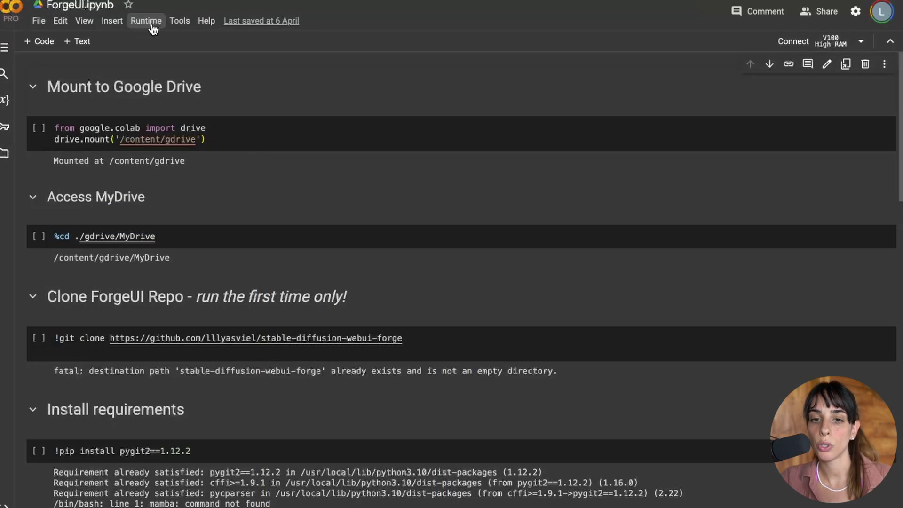
{"action": "left_click", "coordinate": [153, 29]}
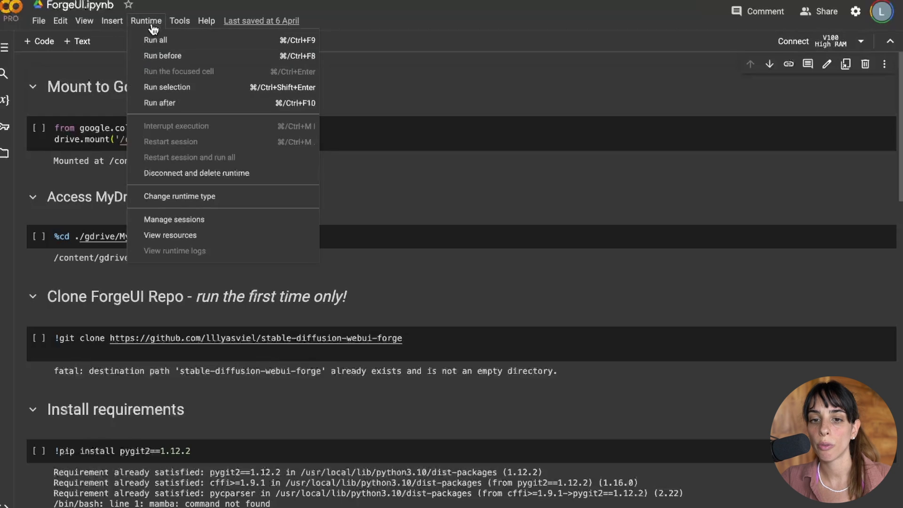
Change the runtime type to a V100 GPU with High RAM and save it.
{"action": "left_click", "coordinate": [174, 193]}
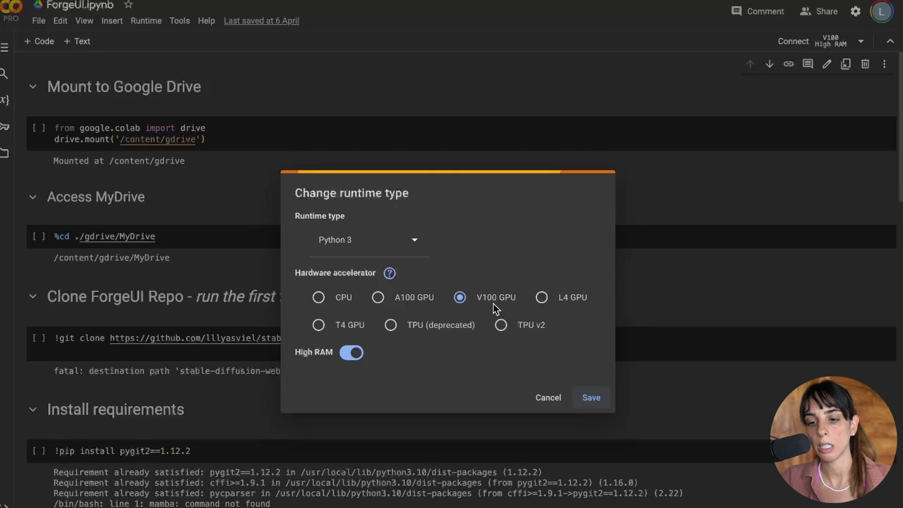
{"action": "left_click", "coordinate": [578, 400]}
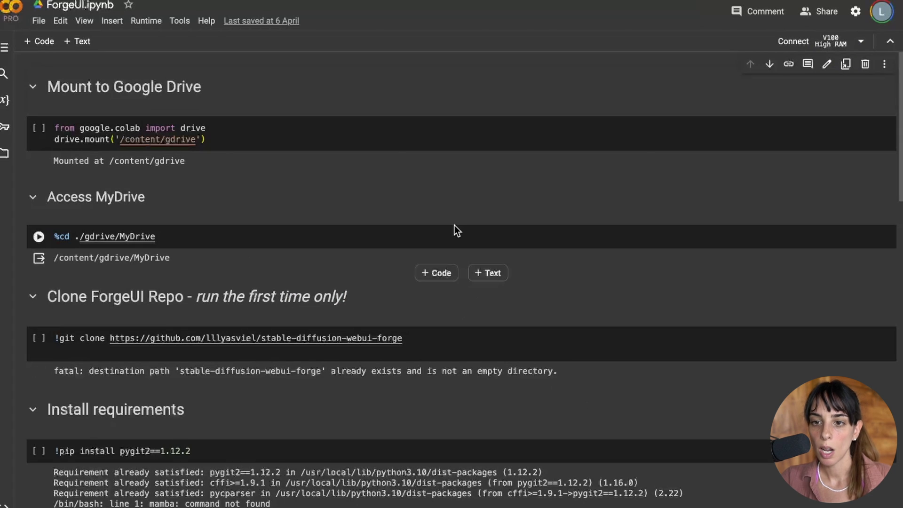
{"action": "scroll", "coordinate": [454, 225], "scroll_direction": "down", "scroll_amount": 1}
{"action": "scroll", "coordinate": [454, 225], "scroll_direction": "up", "scroll_amount": 1}
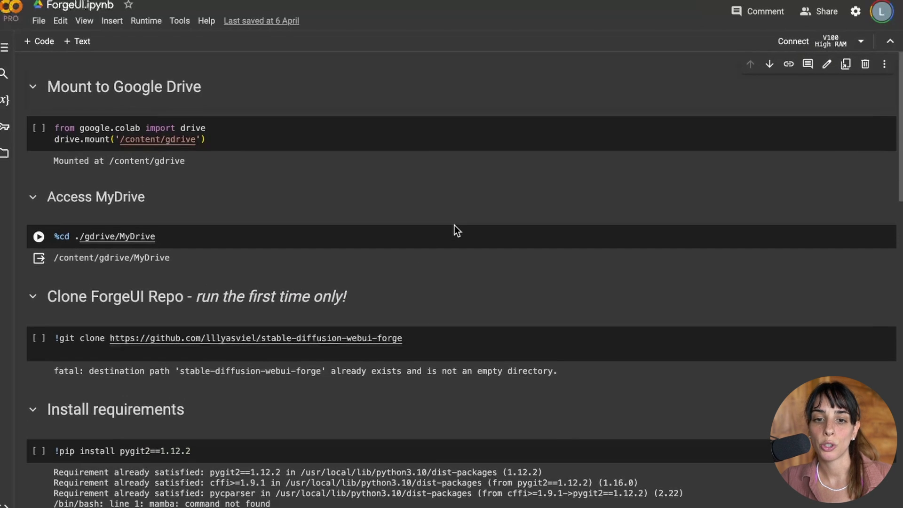
{"action": "scroll", "coordinate": [455, 225], "scroll_direction": "down", "scroll_amount": 5}
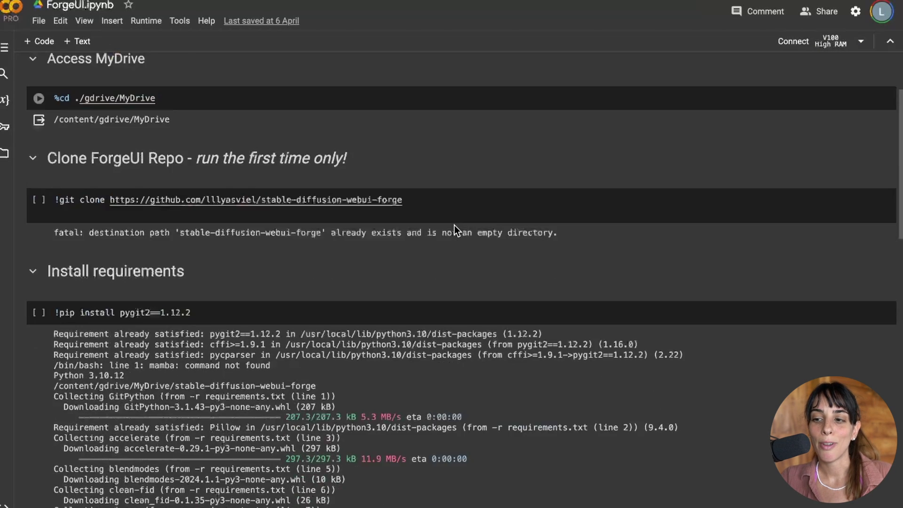
{"action": "scroll", "coordinate": [454, 225], "scroll_direction": "up", "scroll_amount": 5}
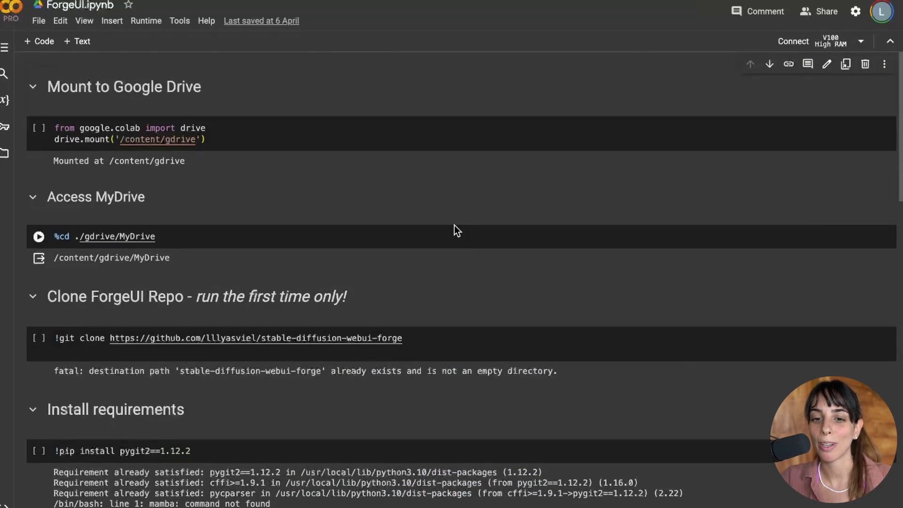
{"action": "scroll", "coordinate": [455, 225], "scroll_direction": "down", "scroll_amount": 15}
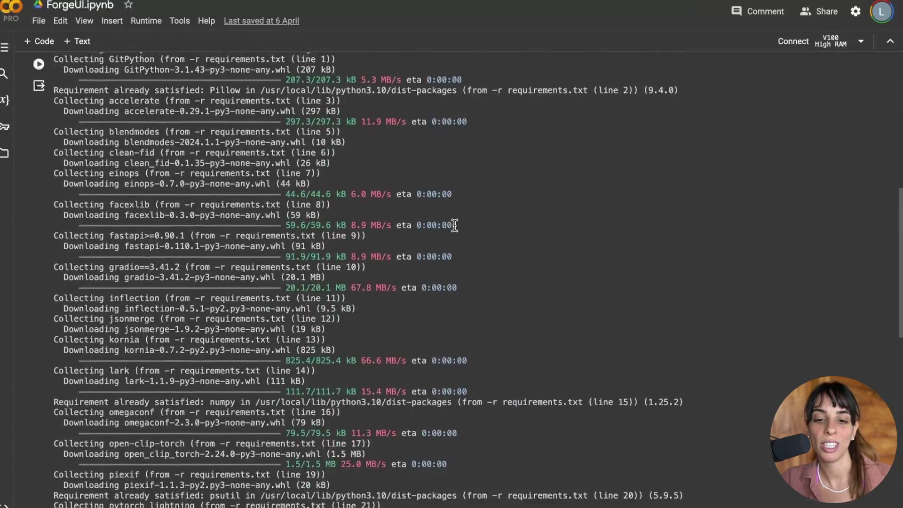
{"action": "scroll", "coordinate": [455, 225], "scroll_direction": "down", "scroll_amount": 10}
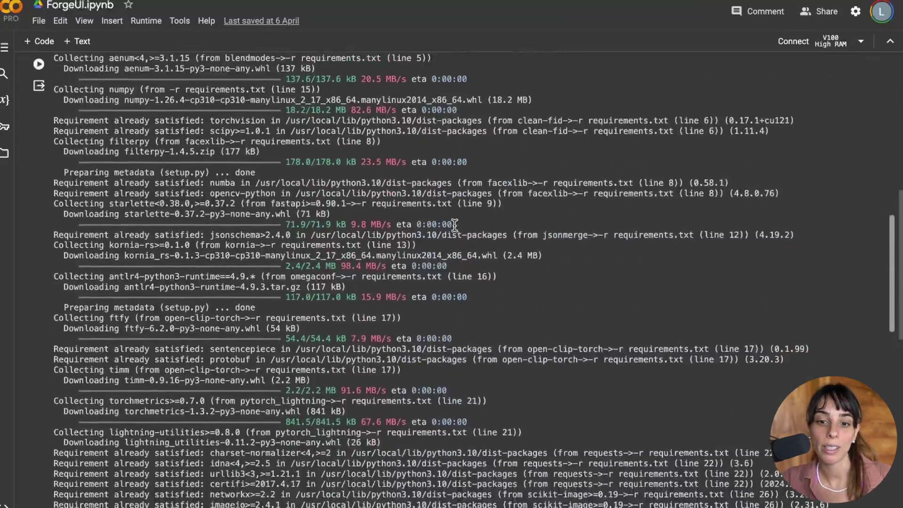
{"action": "scroll", "coordinate": [455, 225], "scroll_direction": "down", "scroll_amount": 10}
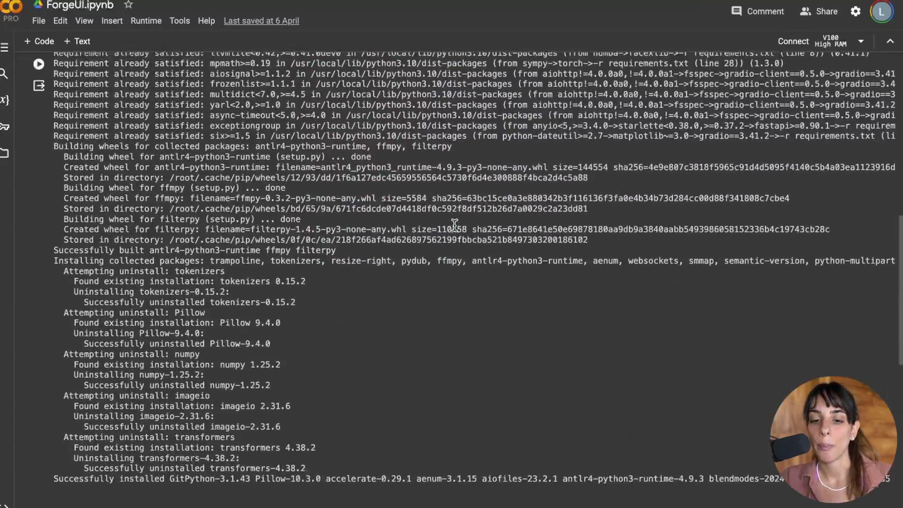
{"action": "scroll", "coordinate": [454, 225], "scroll_direction": "down", "scroll_amount": 4}
{"action": "scroll", "coordinate": [454, 273], "scroll_direction": "up", "scroll_amount": 10}
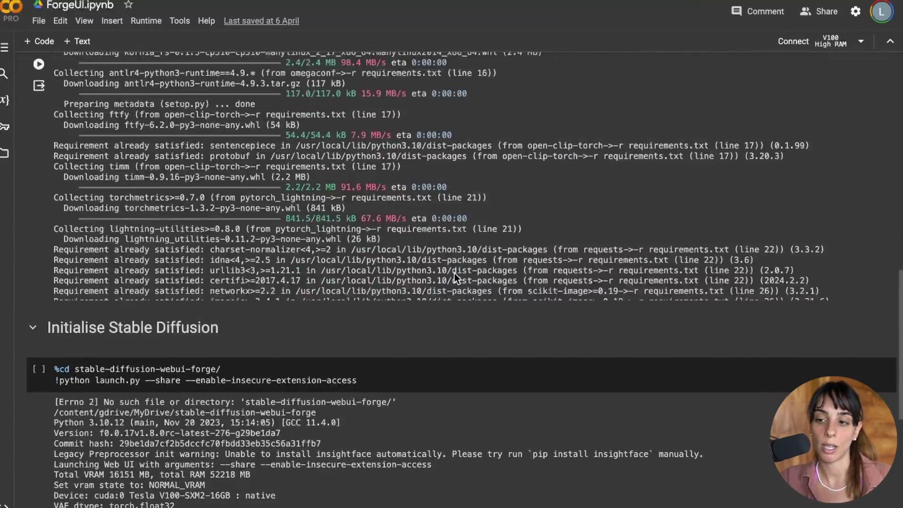
{"action": "scroll", "coordinate": [455, 273], "scroll_direction": "up", "scroll_amount": 20}
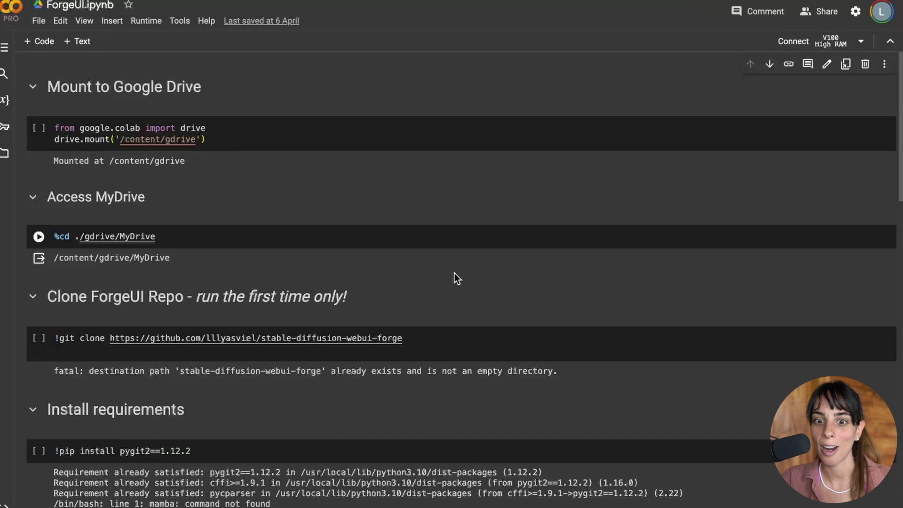
Run all cells of the ForgeUI.ipynb notebook, starting from the Drive mount cell.
{"action": "left_click", "coordinate": [275, 137]}
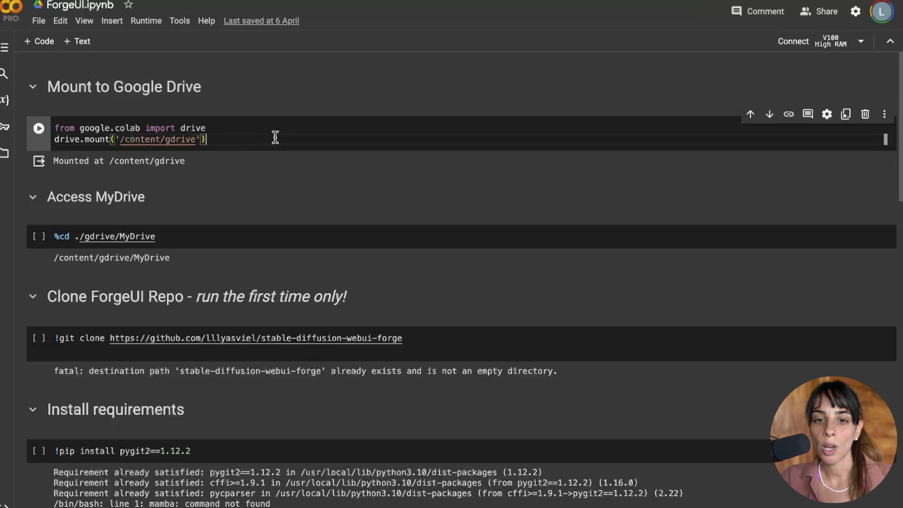
{"action": "left_click", "coordinate": [39, 20]}
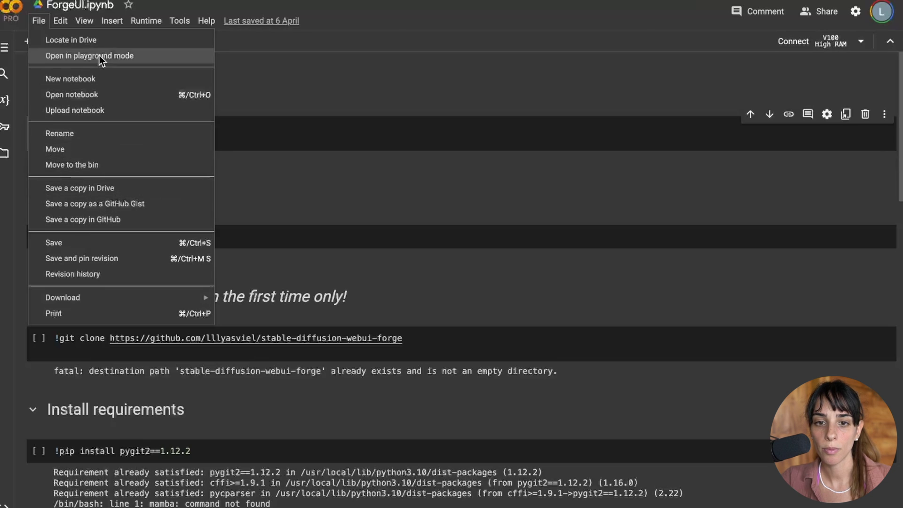
{"action": "mouse_move", "coordinate": [147, 23]}
{"action": "left_click", "coordinate": [142, 44]}
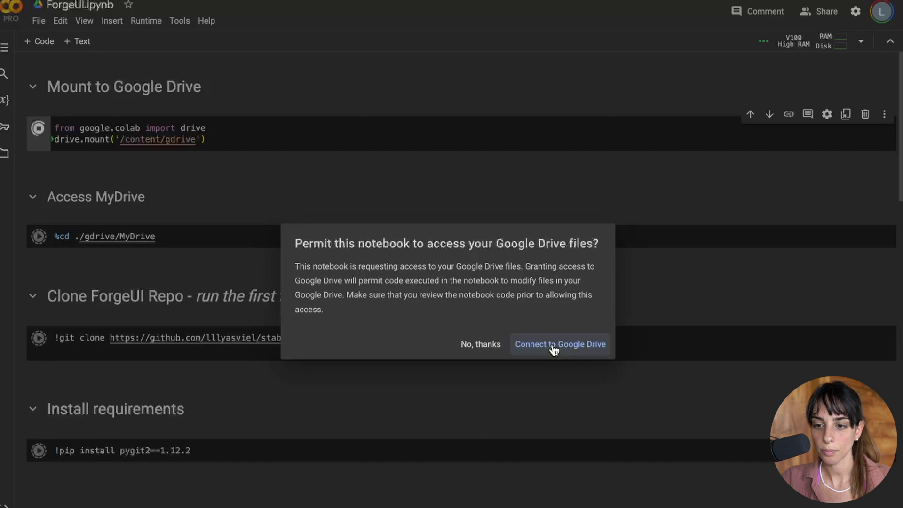
Sign in with the Google account and allow Drive access so it mounts at /content/gdrive.
{"action": "left_click", "coordinate": [553, 348]}
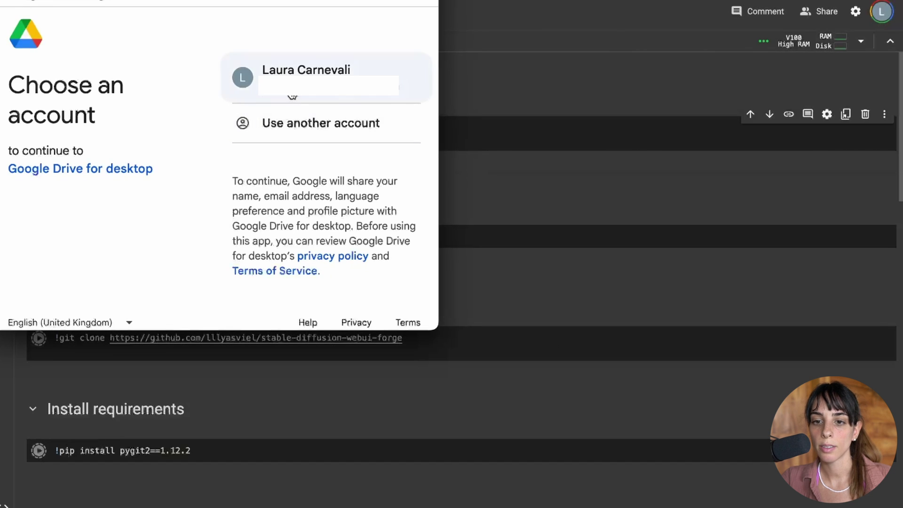
{"action": "left_click", "coordinate": [292, 94]}
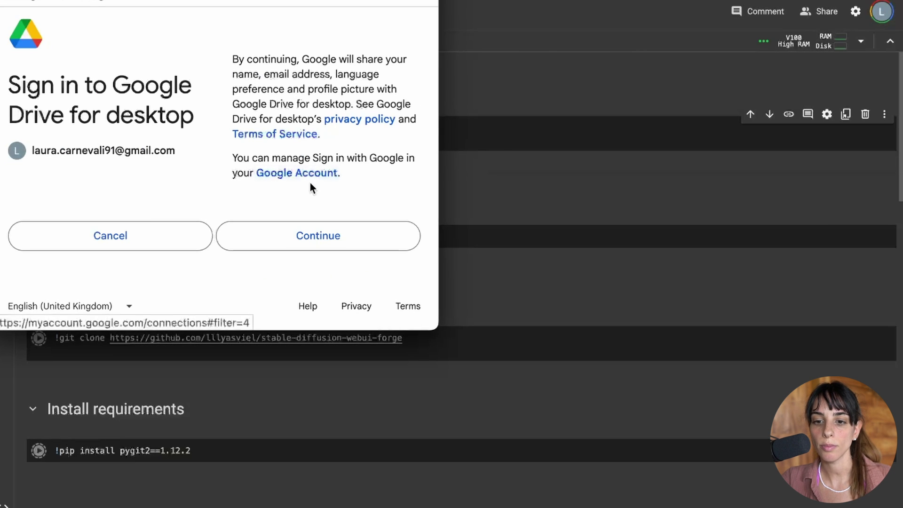
{"action": "left_click", "coordinate": [318, 235]}
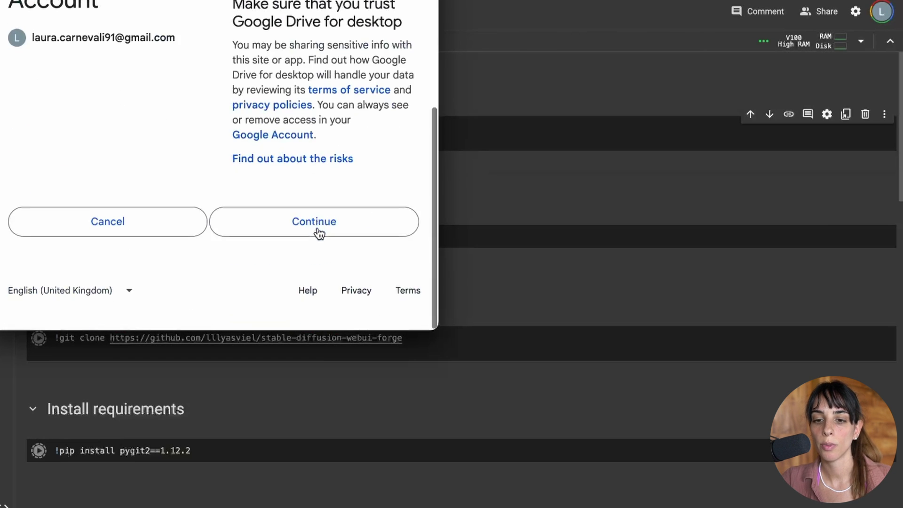
{"action": "left_click", "coordinate": [318, 232]}
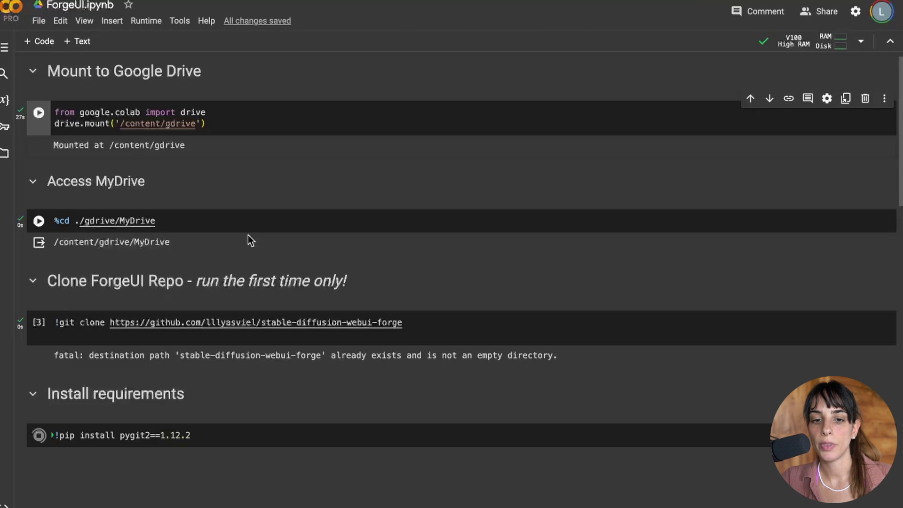
{"action": "scroll", "coordinate": [247, 235], "scroll_direction": "down", "scroll_amount": 1}
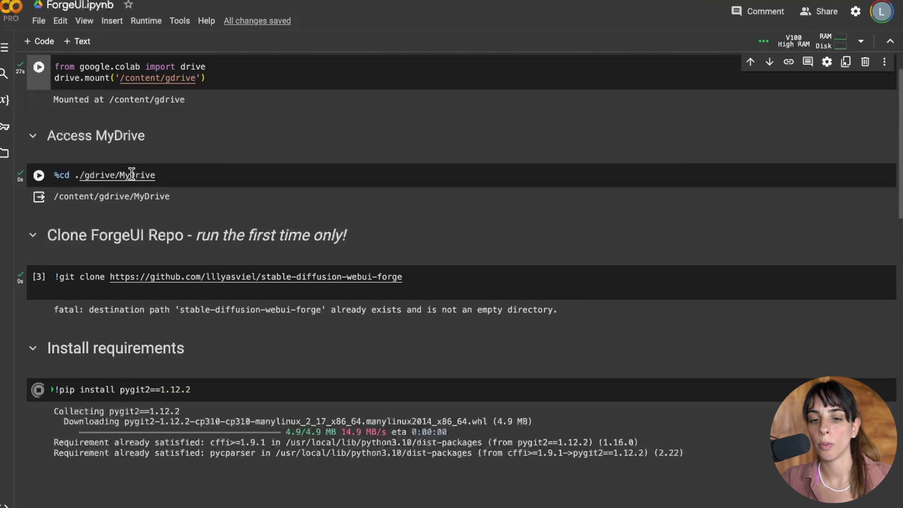
Follow the output as pygit2 1.12.2 installs and the launch cell reports Python 3.10.12.
{"action": "scroll", "coordinate": [204, 196], "scroll_direction": "down", "scroll_amount": 1}
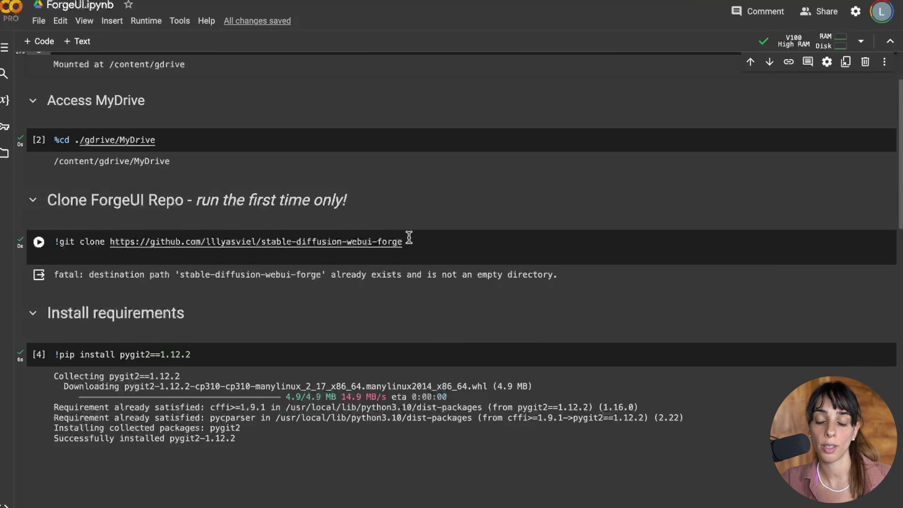
{"action": "scroll", "coordinate": [408, 238], "scroll_direction": "down", "scroll_amount": 3}
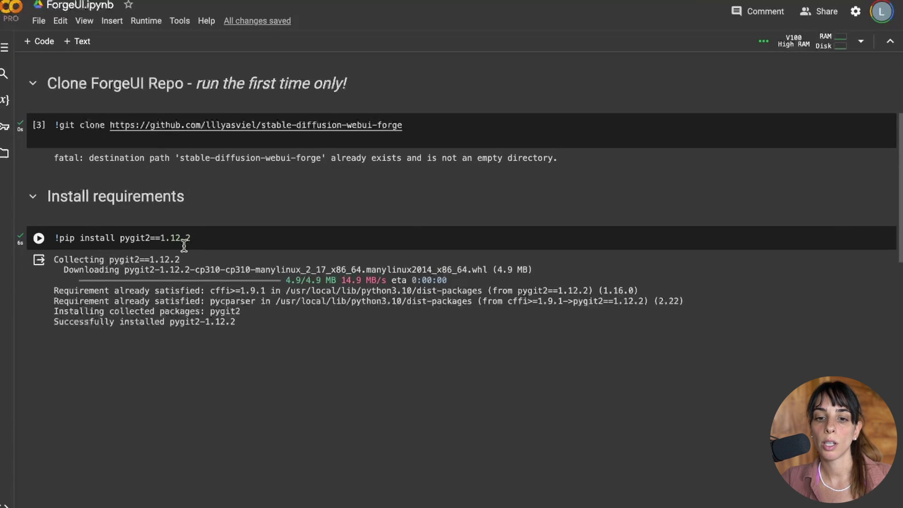
{"action": "scroll", "coordinate": [184, 246], "scroll_direction": "down", "scroll_amount": 2}
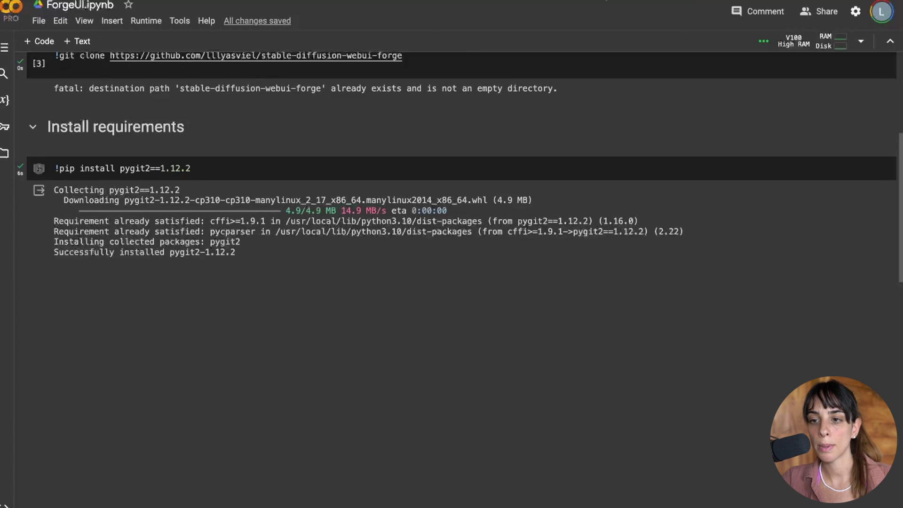
{"action": "scroll", "coordinate": [197, 250], "scroll_direction": "up", "scroll_amount": 1}
{"action": "scroll", "coordinate": [221, 253], "scroll_direction": "down", "scroll_amount": 3}
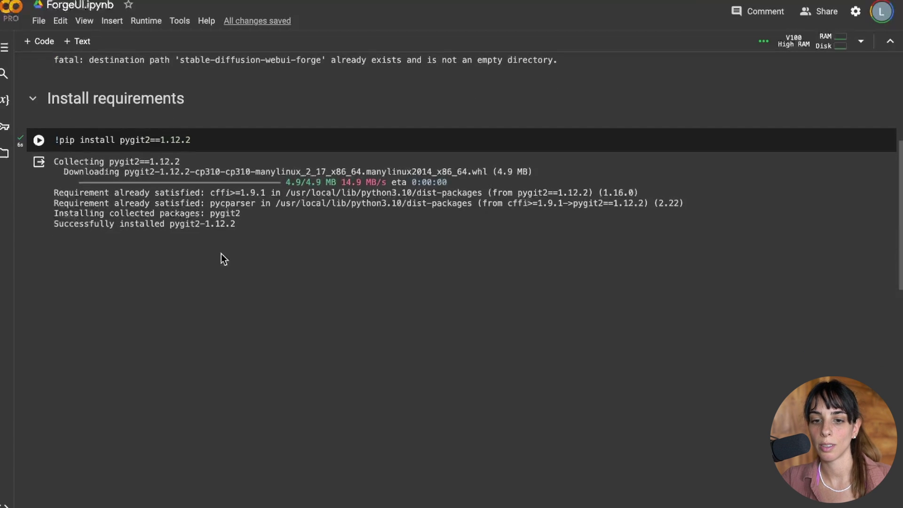
{"action": "scroll", "coordinate": [221, 253], "scroll_direction": "down", "scroll_amount": 3}
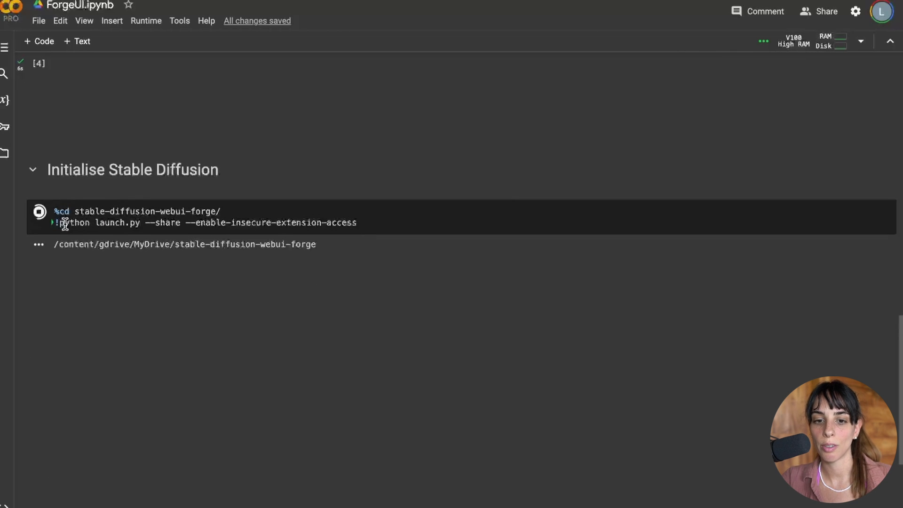
{"action": "left_click", "coordinate": [95, 225]}
Highlight launch.py in the launch command while the cell installs clip.
{"action": "left_click_drag", "start_coordinate": [95, 225], "coordinate": [141, 225]}
{"action": "left_click", "coordinate": [230, 175]}
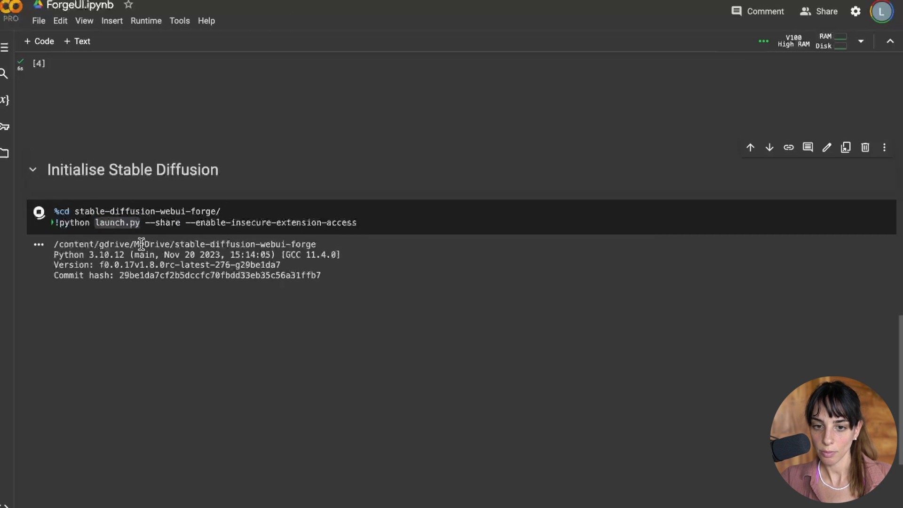
{"action": "left_click_drag", "start_coordinate": [90, 224], "coordinate": [140, 225]}
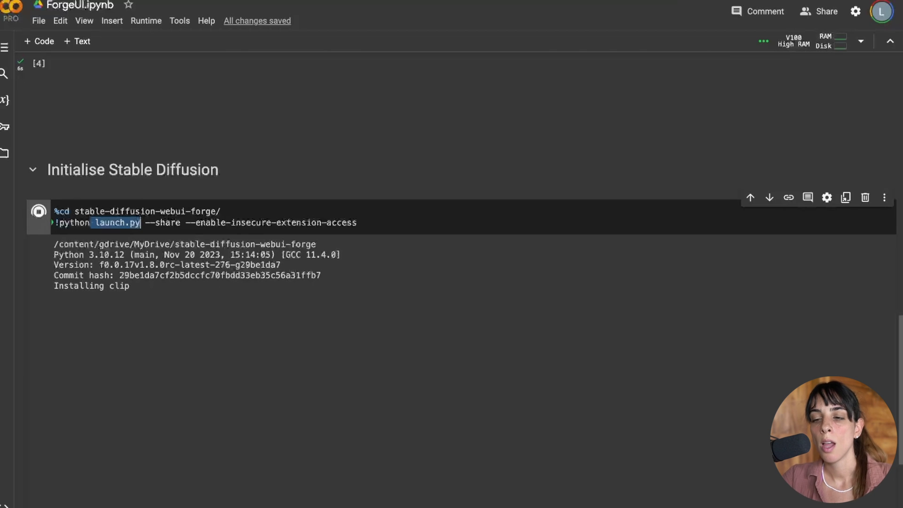
Open Google Drive's My Drive in a new tab using the 'go' address-bar suggestion.
{"action": "key", "text": "ctrl+t"}
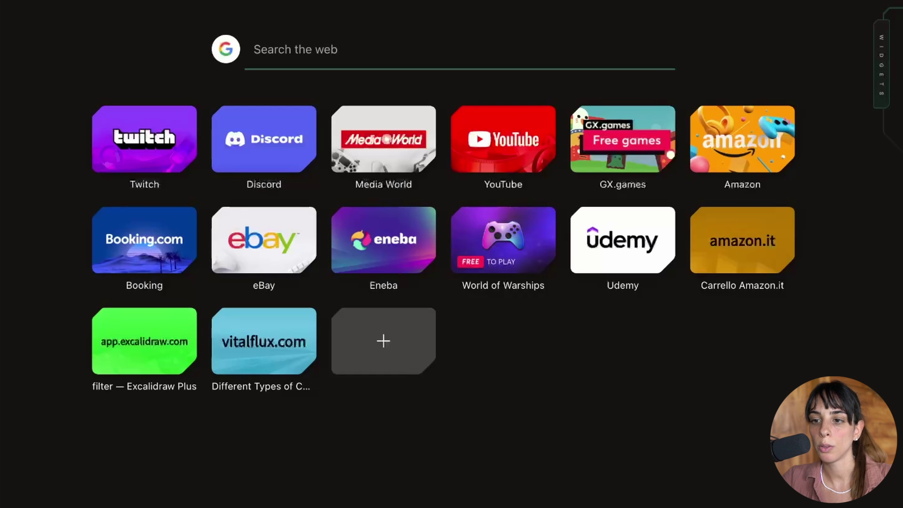
{"action": "type", "text": "go"}
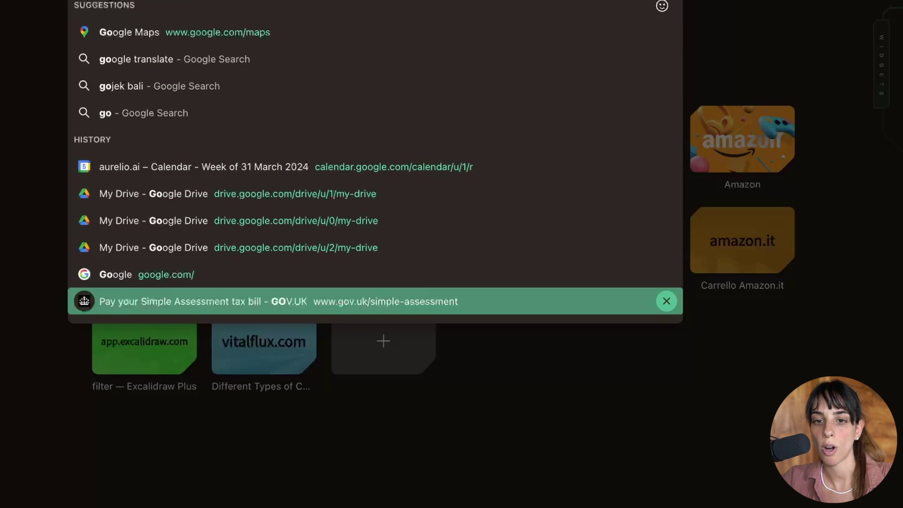
{"action": "left_click", "coordinate": [154, 193]}
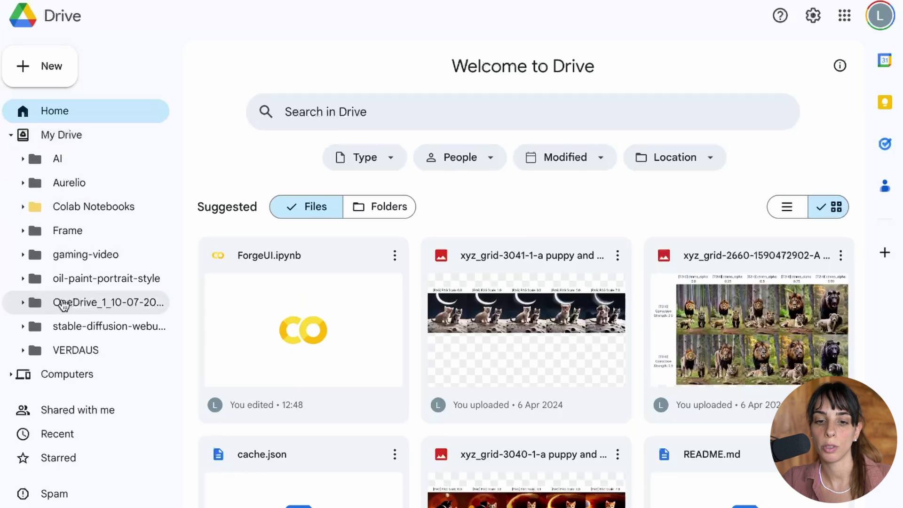
Browse stable-diffusion-webui-forge in Drive, peek into models, then open output/txt2img-images/2024-04-04.
{"action": "left_click", "coordinate": [102, 325]}
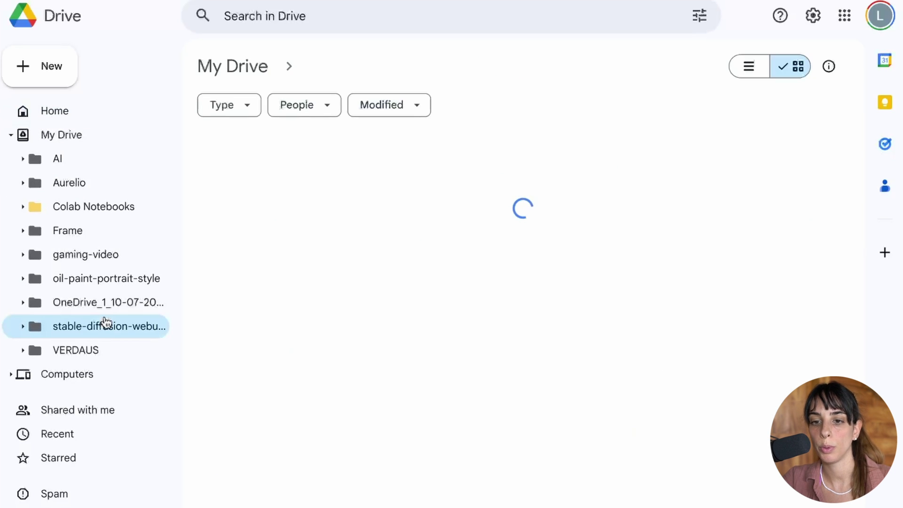
{"action": "scroll", "coordinate": [391, 455], "scroll_direction": "down", "scroll_amount": 2}
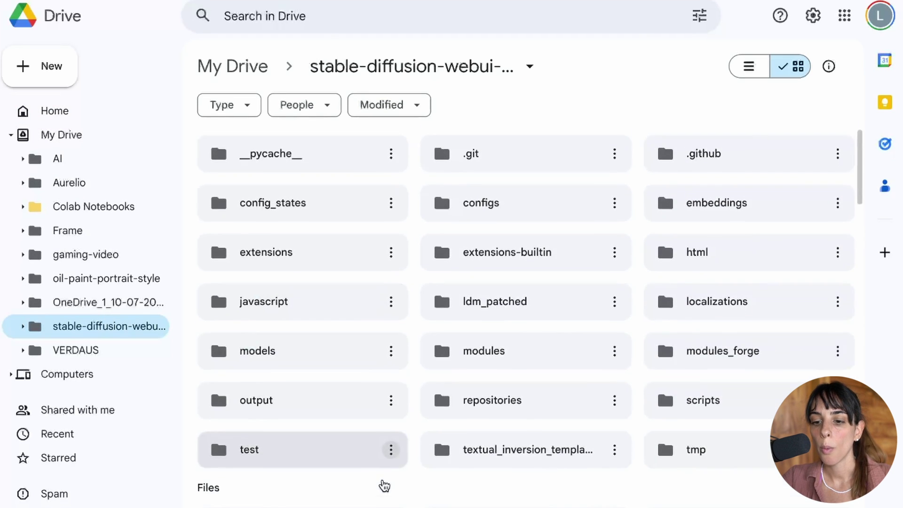
{"action": "scroll", "coordinate": [385, 483], "scroll_direction": "up", "scroll_amount": 2}
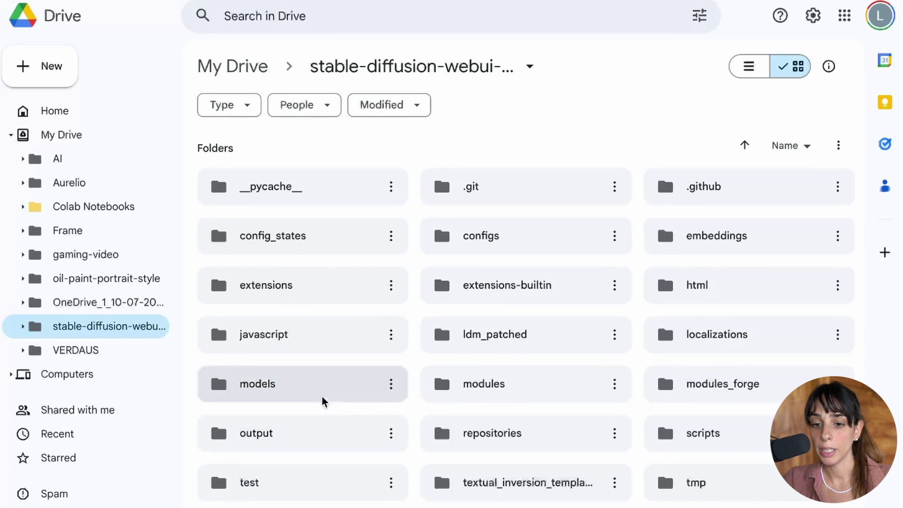
{"action": "double_click", "coordinate": [295, 390]}
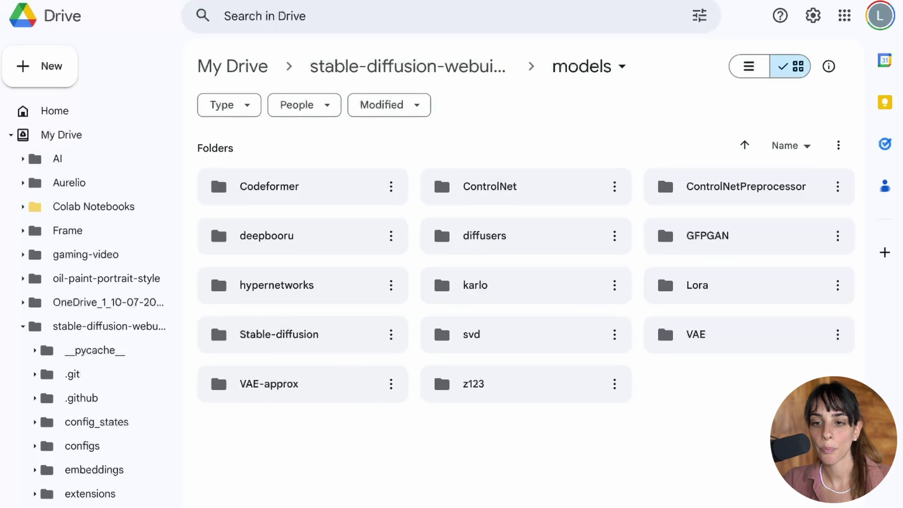
{"action": "left_click", "coordinate": [419, 68]}
{"action": "double_click", "coordinate": [337, 428]}
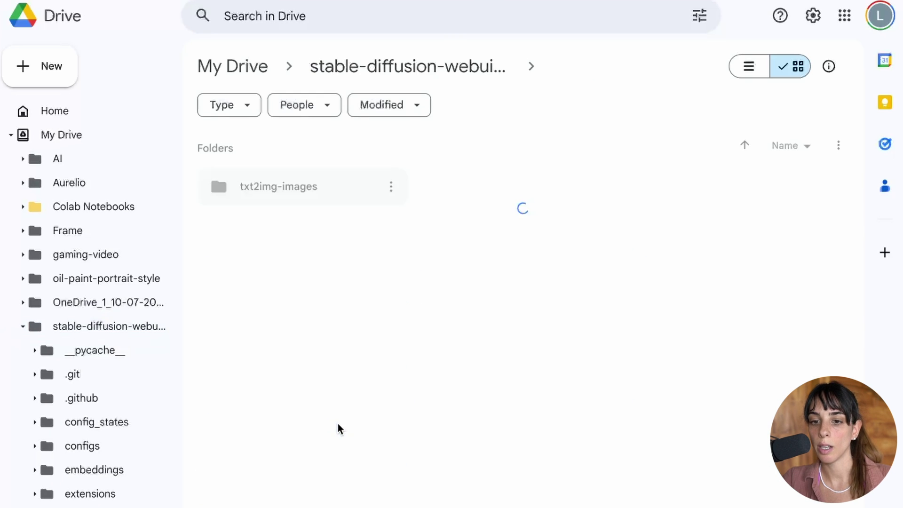
{"action": "double_click", "coordinate": [292, 197]}
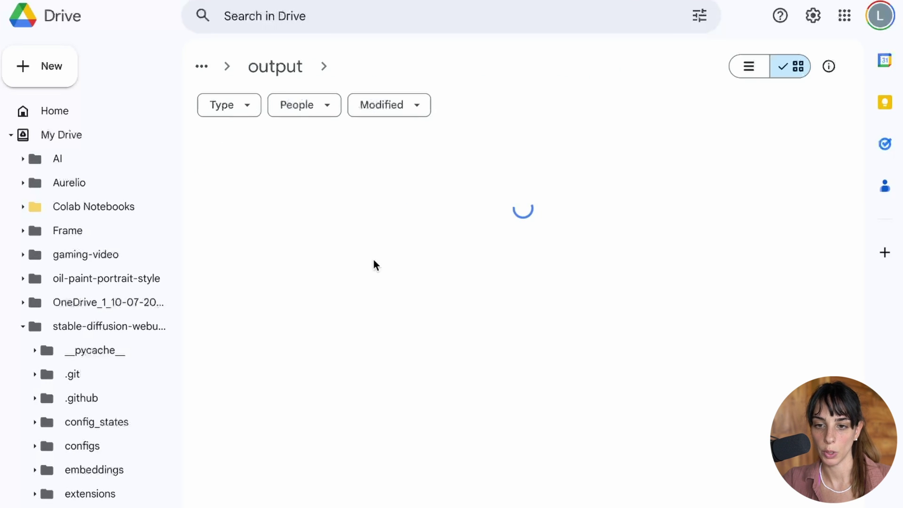
{"action": "double_click", "coordinate": [319, 189]}
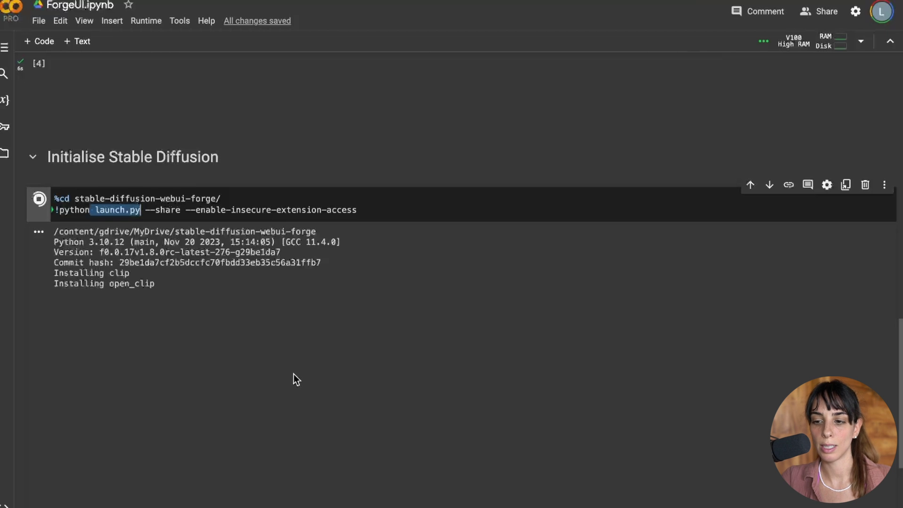
Highlight the launch cell's 'Installing' output lines and scroll through the notebook's progress.
{"action": "scroll", "coordinate": [293, 374], "scroll_direction": "down", "scroll_amount": 1}
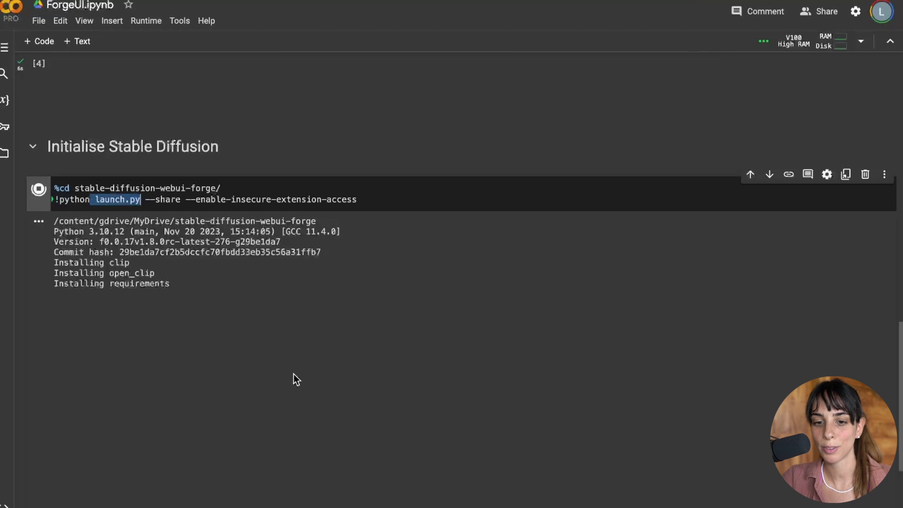
{"action": "left_click_drag", "start_coordinate": [52, 264], "coordinate": [182, 284]}
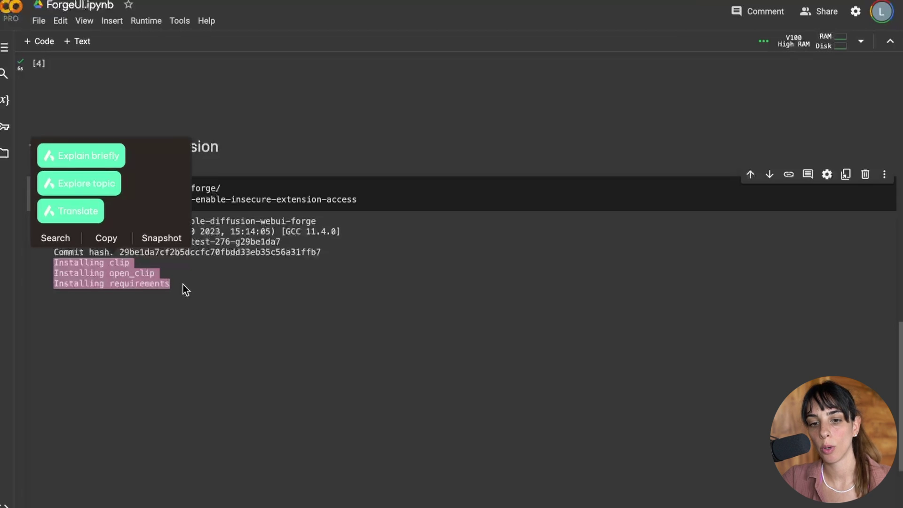
{"action": "left_click", "coordinate": [183, 284]}
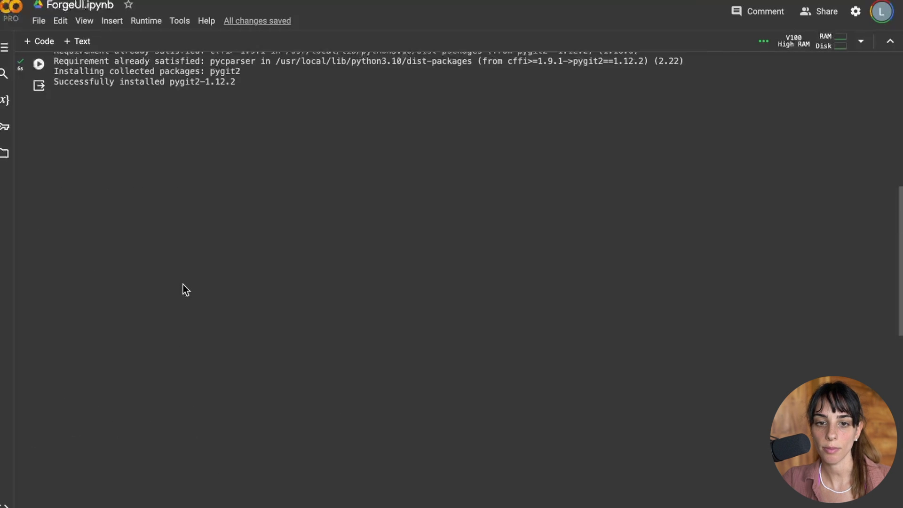
{"action": "scroll", "coordinate": [183, 284], "scroll_direction": "up", "scroll_amount": 10}
{"action": "scroll", "coordinate": [182, 285], "scroll_direction": "down", "scroll_amount": 10}
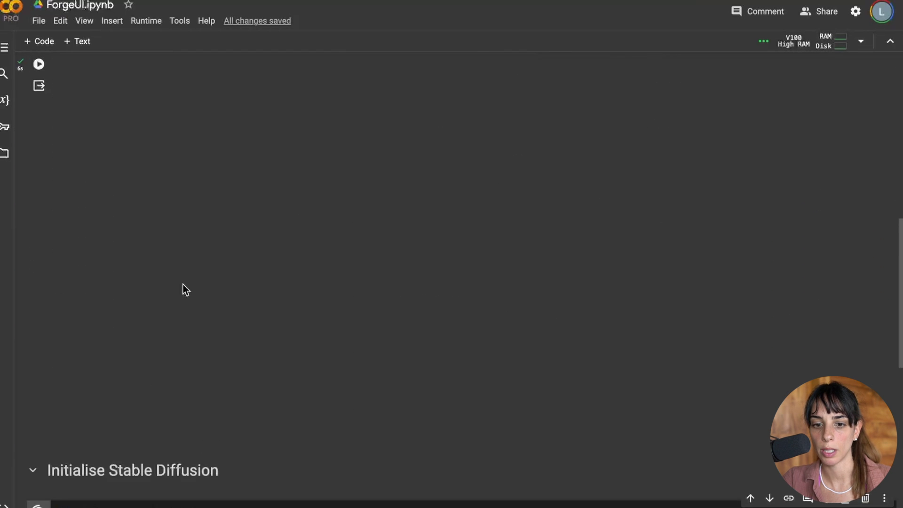
{"action": "scroll", "coordinate": [182, 284], "scroll_direction": "down", "scroll_amount": 2}
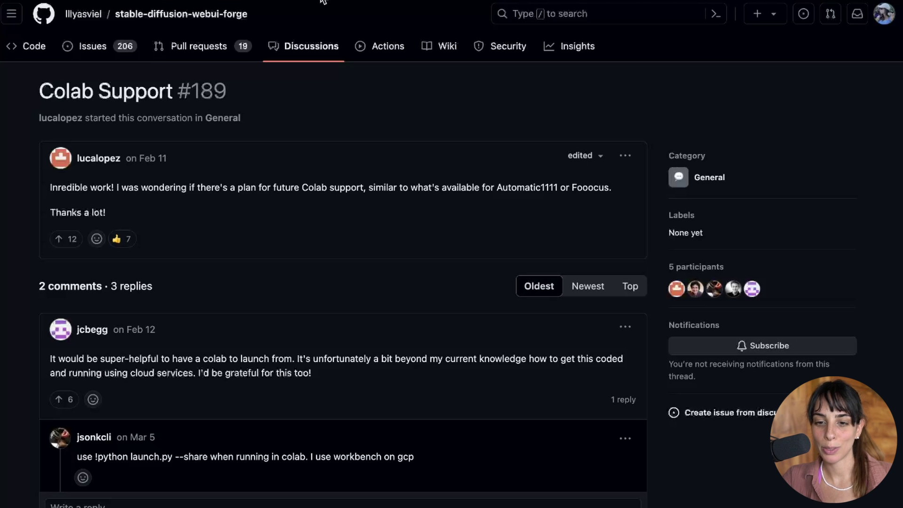
{"action": "scroll", "coordinate": [230, 417], "scroll_direction": "down", "scroll_amount": 10}
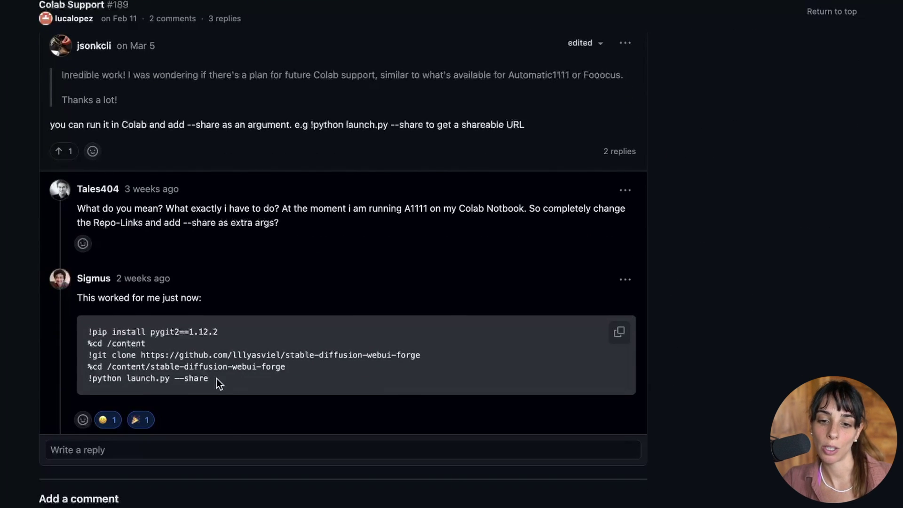
{"action": "left_click_drag", "start_coordinate": [216, 378], "coordinate": [79, 328]}
{"action": "left_click", "coordinate": [242, 385]}
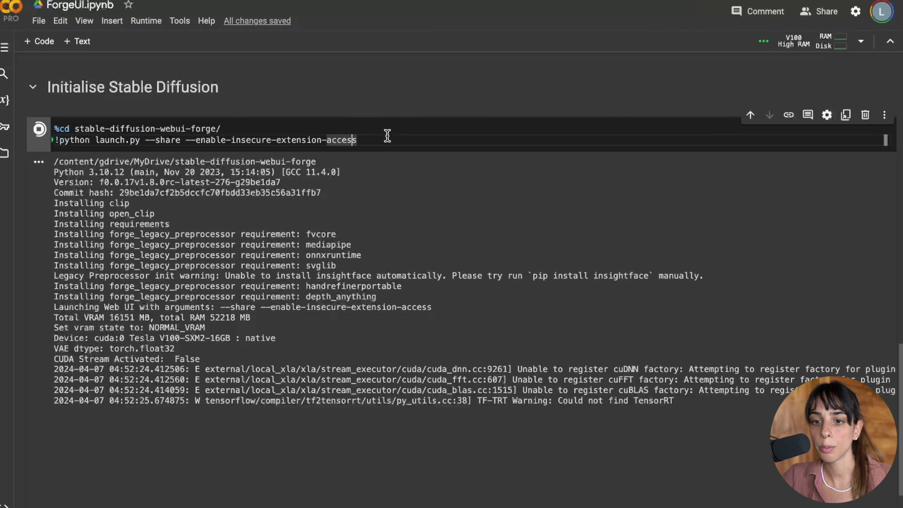
Highlight the --enable-insecure-extension-access flag in the launch cell, then clear the highlight.
{"action": "left_click_drag", "start_coordinate": [378, 139], "coordinate": [184, 144]}
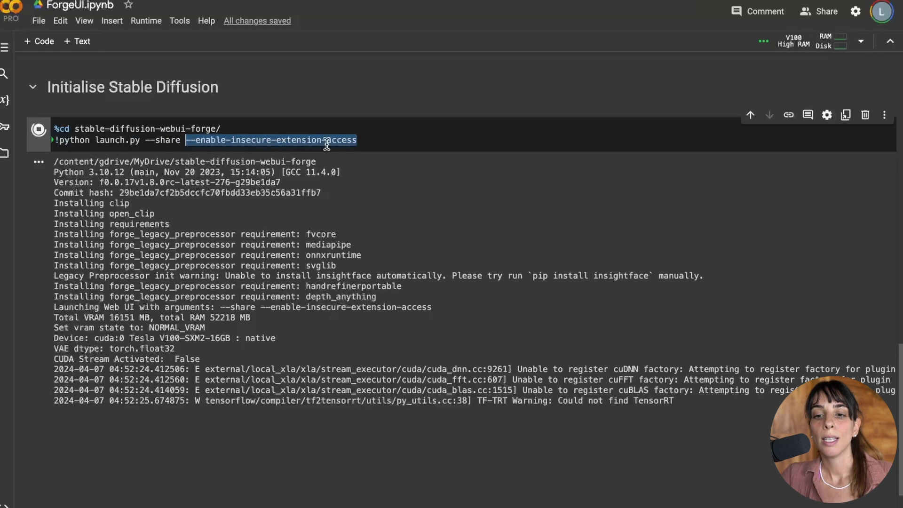
{"action": "left_click", "coordinate": [368, 143]}
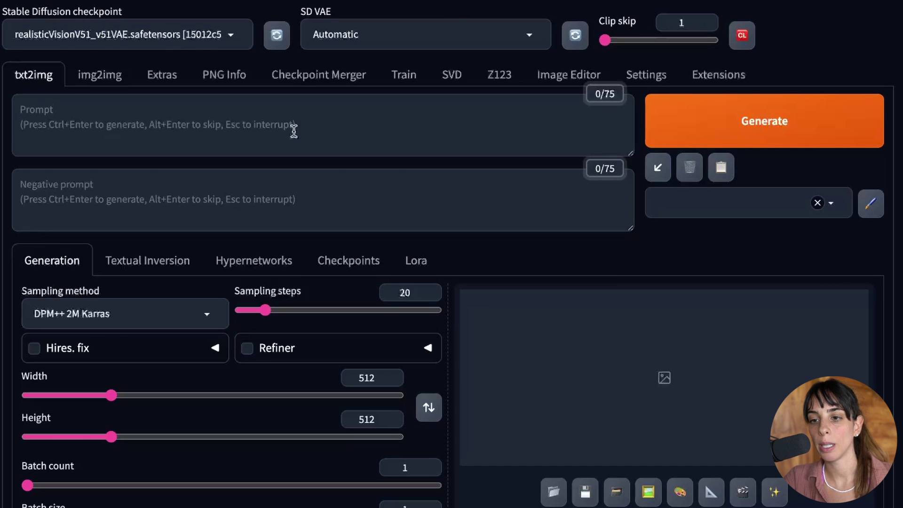
Generate an image from the prompt 'portrait of a woman' and preview the result full-screen.
{"action": "left_click", "coordinate": [294, 131]}
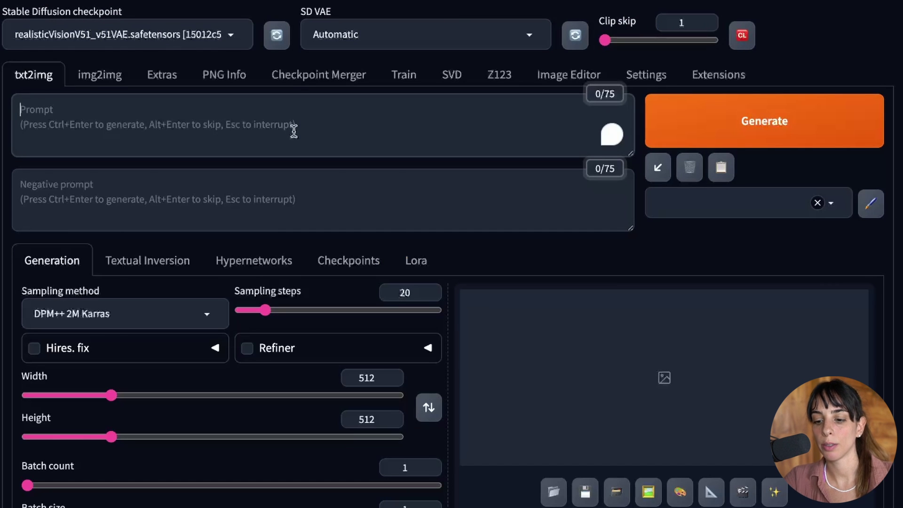
{"action": "type", "text": "portrait of a woman"}
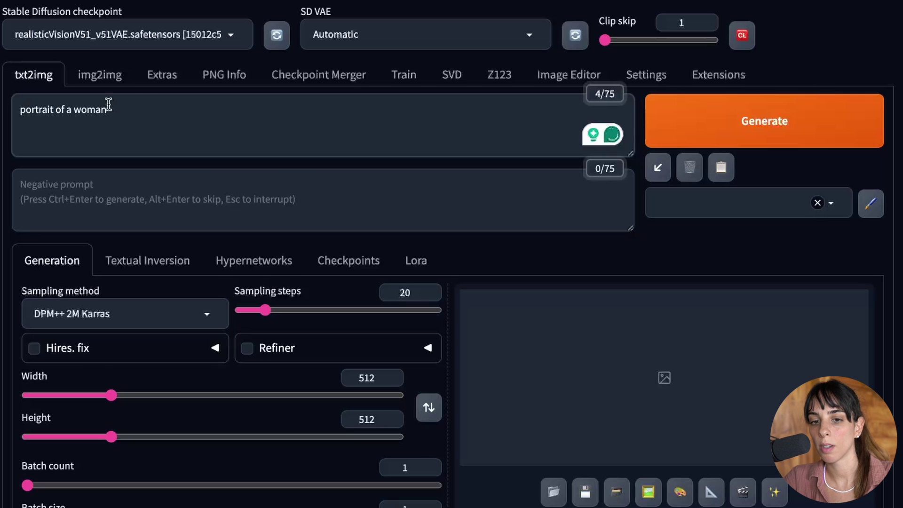
{"action": "left_click_drag", "start_coordinate": [147, 105], "coordinate": [33, 103]}
{"action": "left_click", "coordinate": [203, 127]}
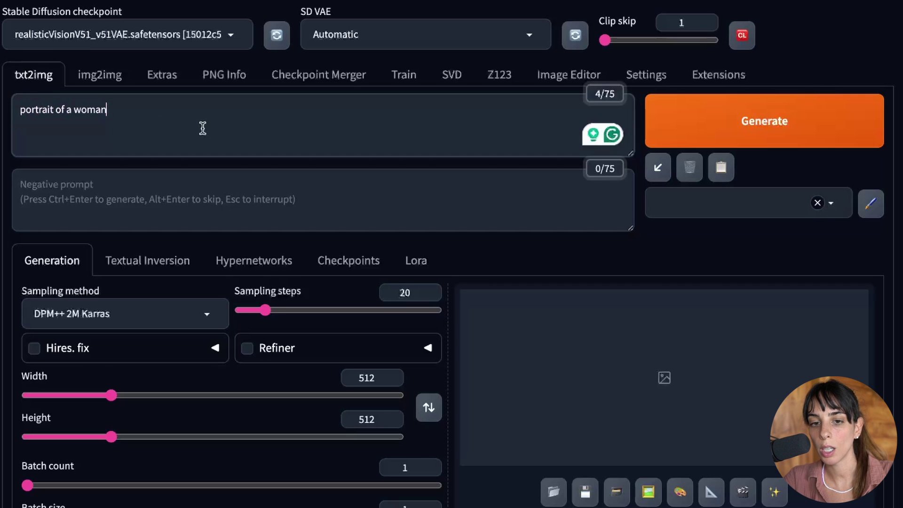
{"action": "left_click", "coordinate": [834, 140]}
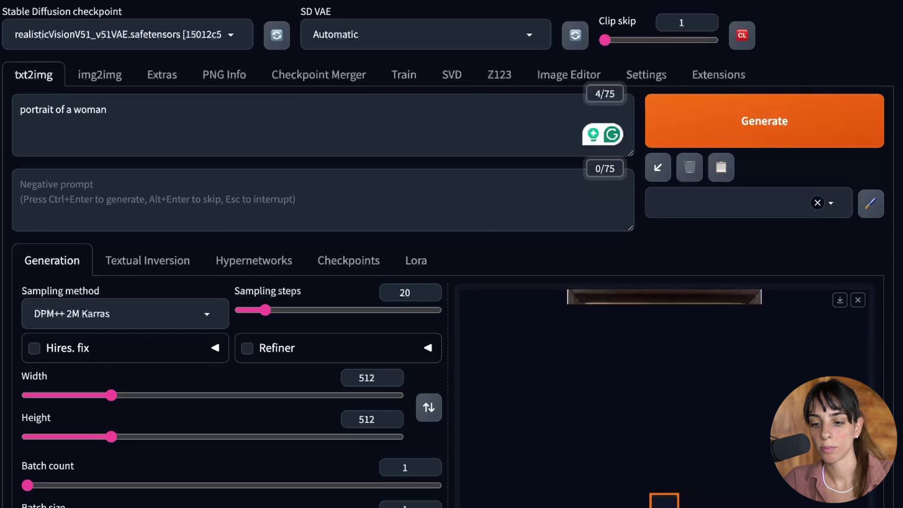
{"action": "left_click", "coordinate": [724, 383]}
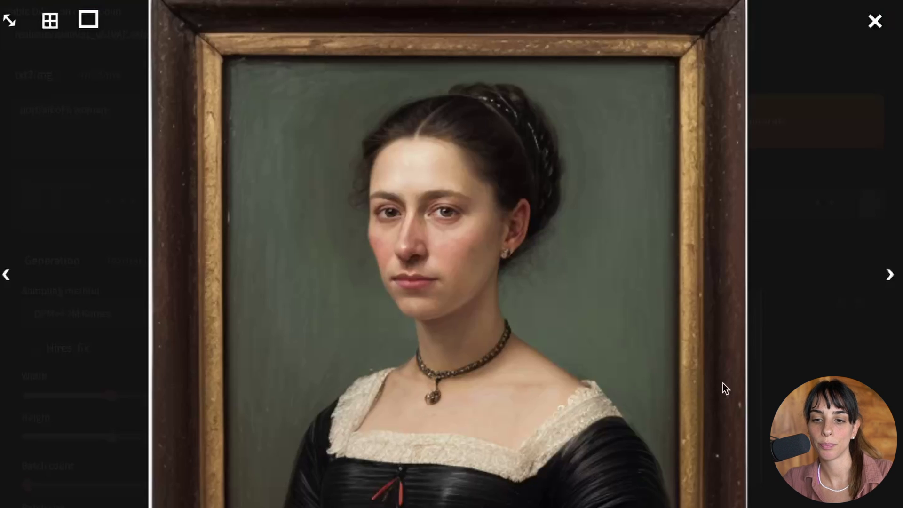
{"action": "left_click", "coordinate": [875, 20]}
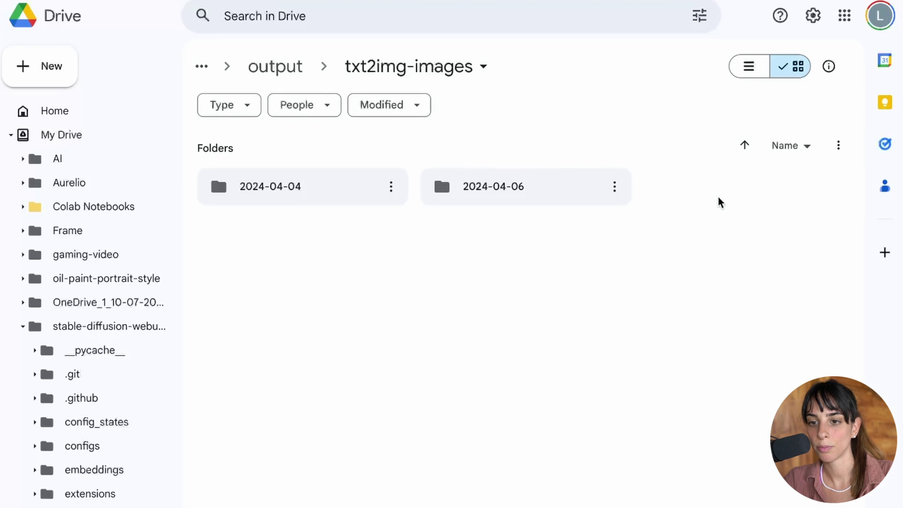
Open the 2024-04-07 folder under output > txt2img-images in Drive.
{"action": "left_click", "coordinate": [744, 203]}
{"action": "double_click", "coordinate": [743, 203]}
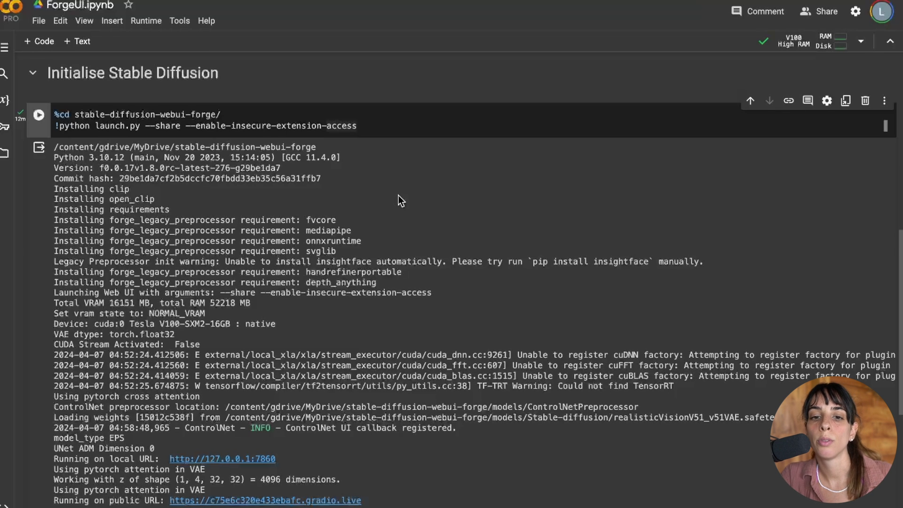
{"action": "scroll", "coordinate": [399, 195], "scroll_direction": "up", "scroll_amount": 10}
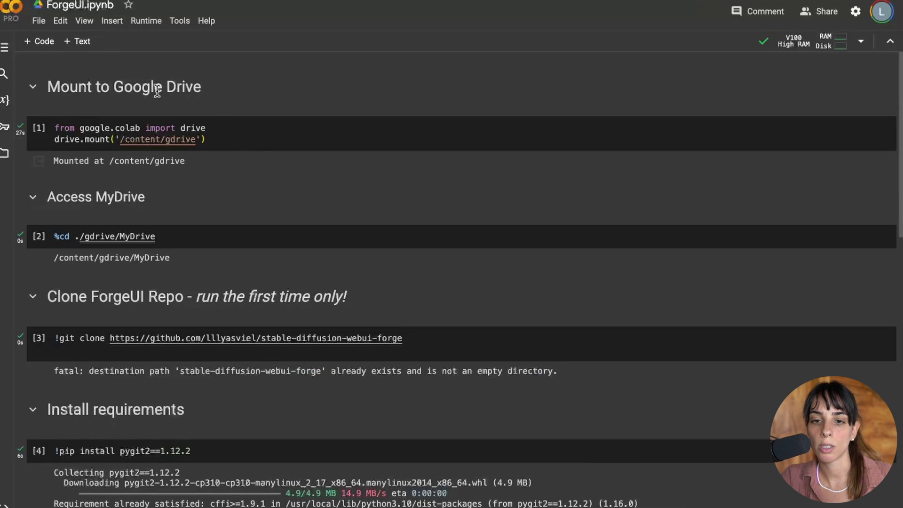
{"action": "left_click_drag", "start_coordinate": [230, 87], "coordinate": [13, 81]}
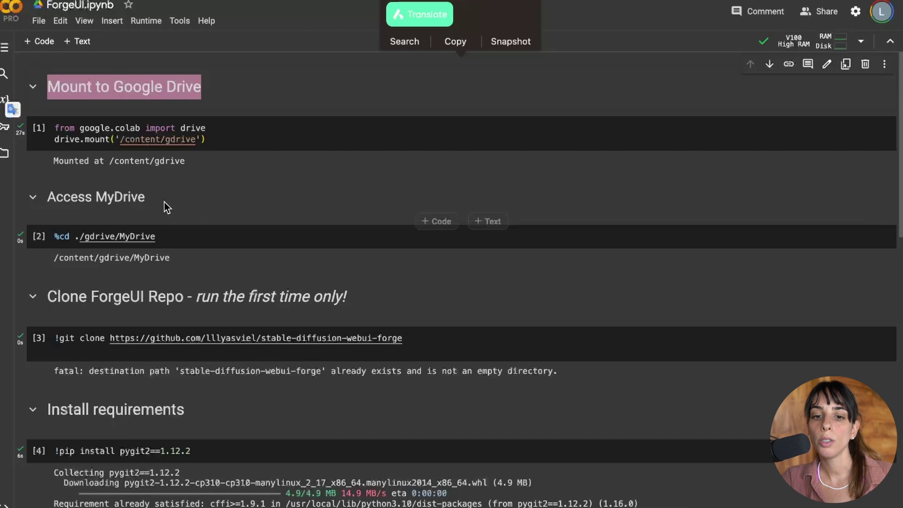
{"action": "left_click_drag", "start_coordinate": [165, 202], "coordinate": [44, 203]}
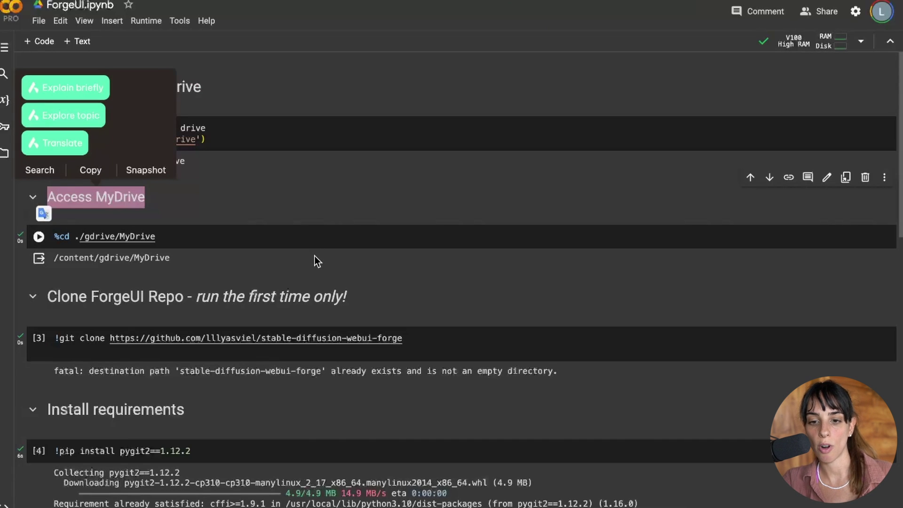
{"action": "scroll", "coordinate": [314, 256], "scroll_direction": "down", "scroll_amount": 1}
{"action": "left_click_drag", "start_coordinate": [355, 251], "coordinate": [46, 251]}
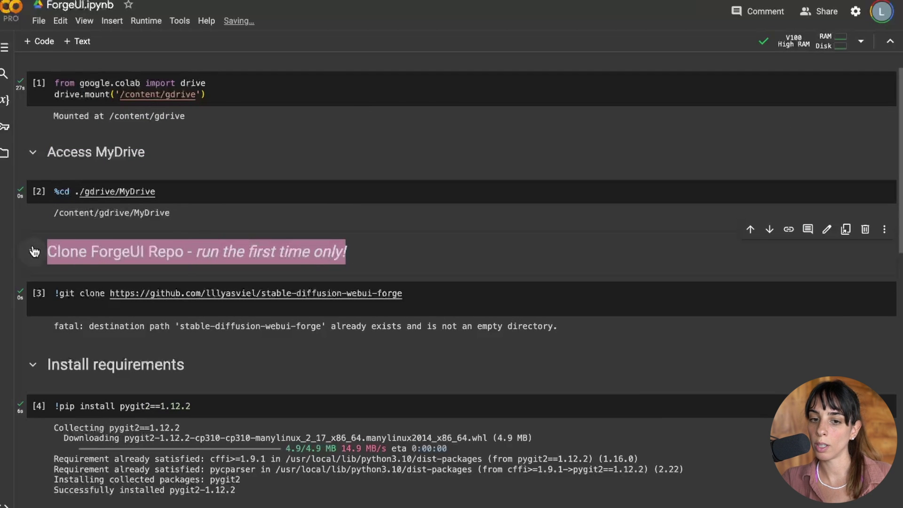
{"action": "scroll", "coordinate": [198, 269], "scroll_direction": "down", "scroll_amount": 3}
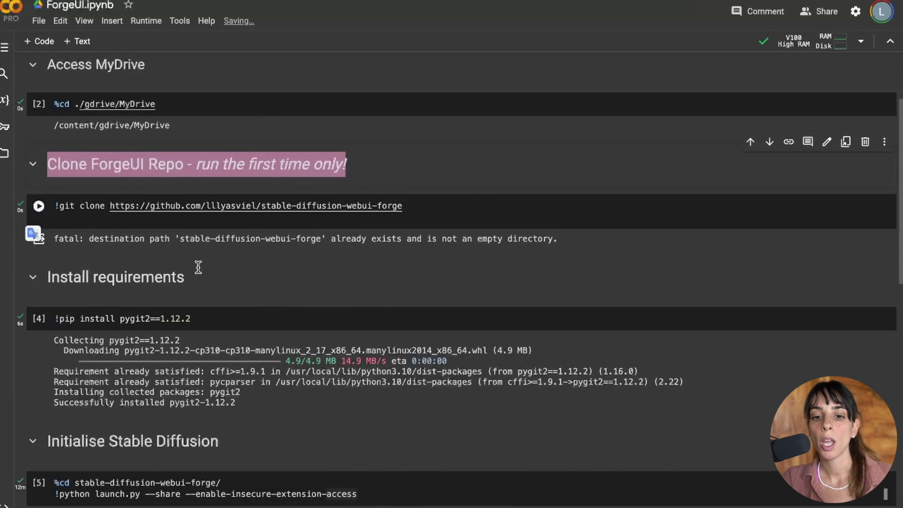
{"action": "left_click", "coordinate": [226, 325]}
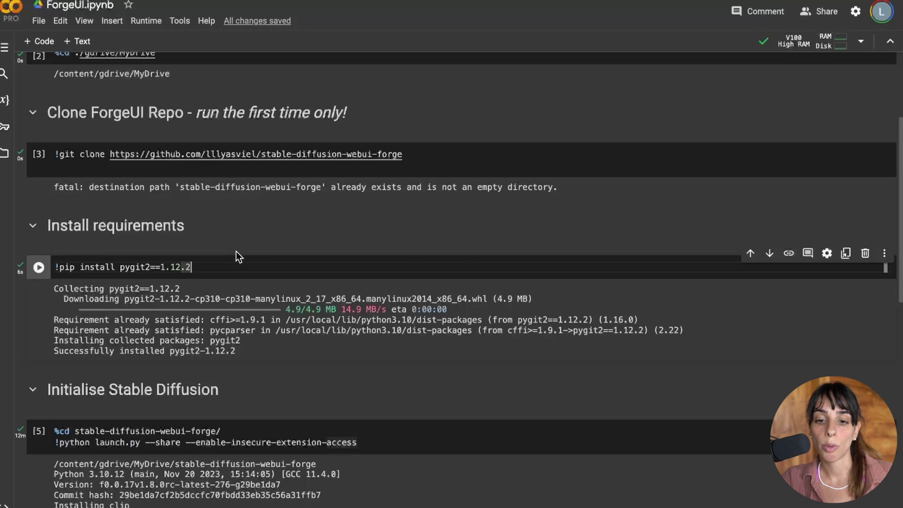
{"action": "scroll", "coordinate": [236, 254], "scroll_direction": "down", "scroll_amount": 1}
{"action": "scroll", "coordinate": [256, 259], "scroll_direction": "down", "scroll_amount": 2}
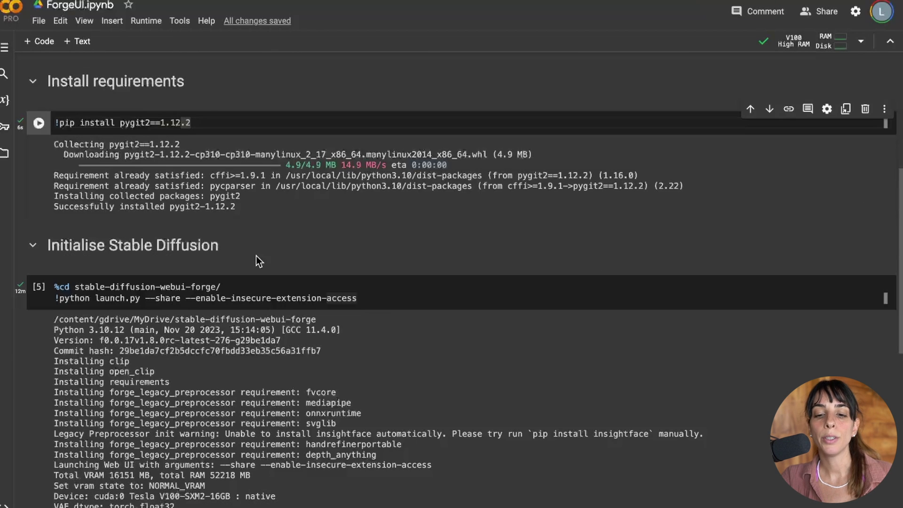
{"action": "left_click_drag", "start_coordinate": [379, 299], "coordinate": [54, 287]}
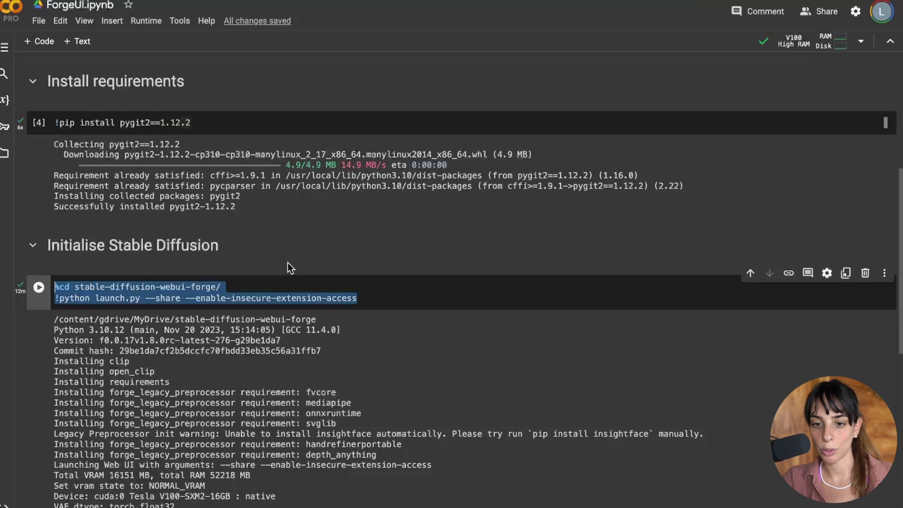
{"action": "scroll", "coordinate": [347, 357], "scroll_direction": "down", "scroll_amount": 1}
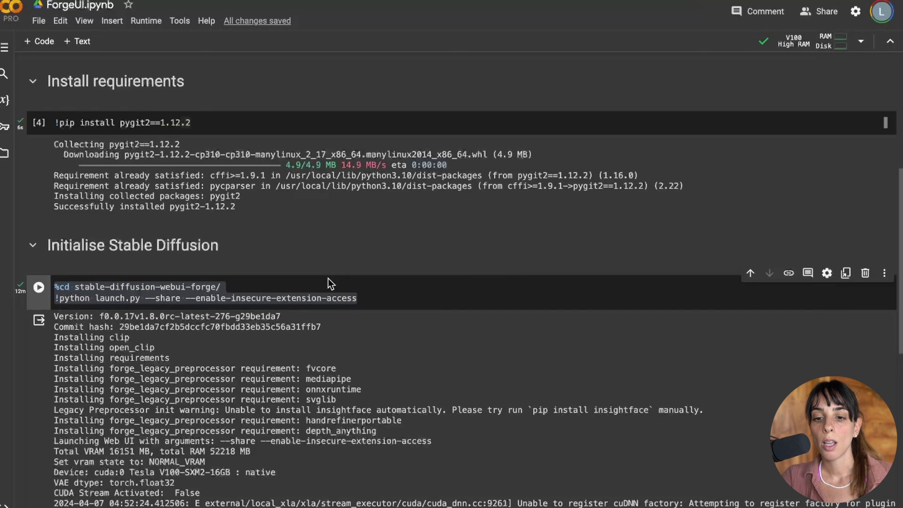
Rerun the Stable Diffusion launch cell with Ctrl+Enter.
{"action": "left_click", "coordinate": [391, 302]}
{"action": "scroll", "coordinate": [389, 303], "scroll_direction": "down", "scroll_amount": 3}
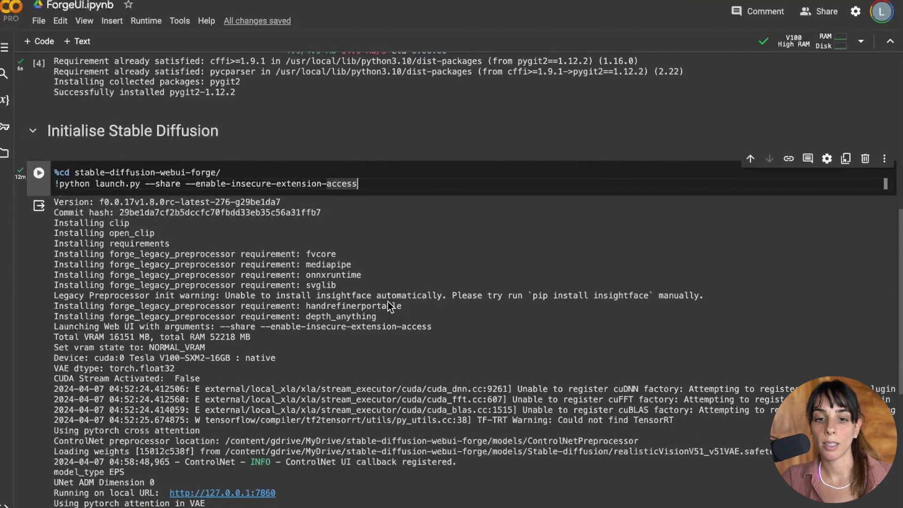
{"action": "scroll", "coordinate": [388, 301], "scroll_direction": "up", "scroll_amount": 2}
{"action": "key", "text": "ctrl+Return"}
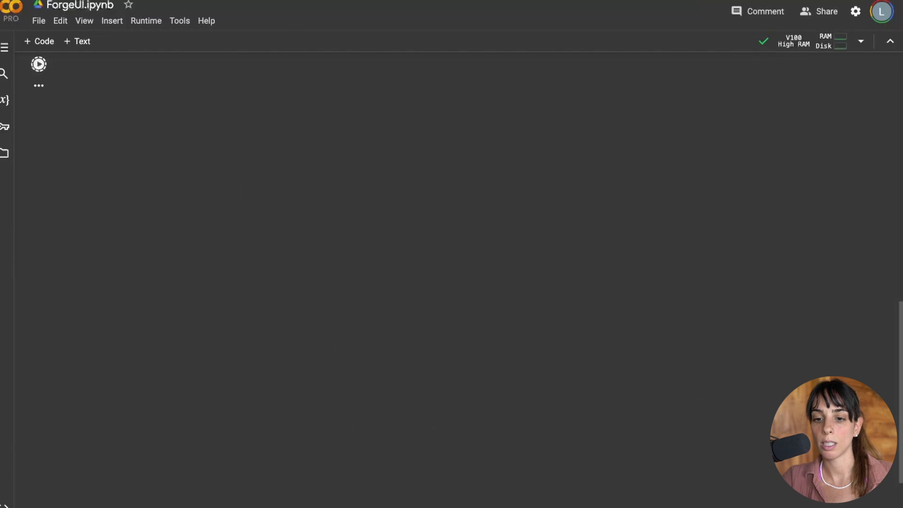